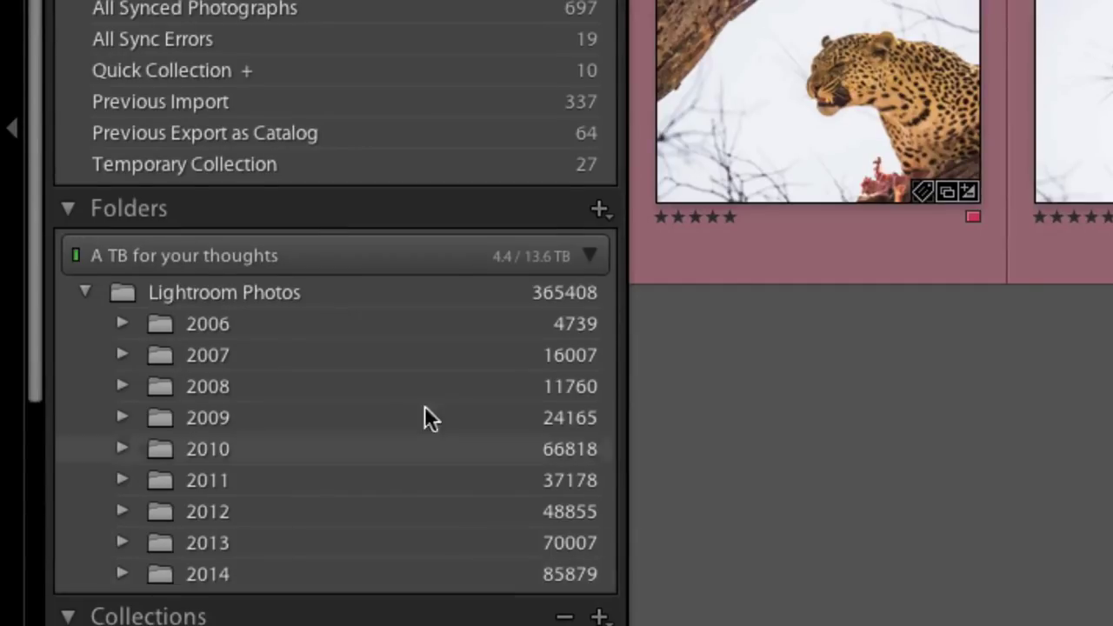
Step: Expand the 2014 folder and show the photos of its 2014-09-16 Africa subfolder
click(122, 574)
scroll(435, 604, down, 20)
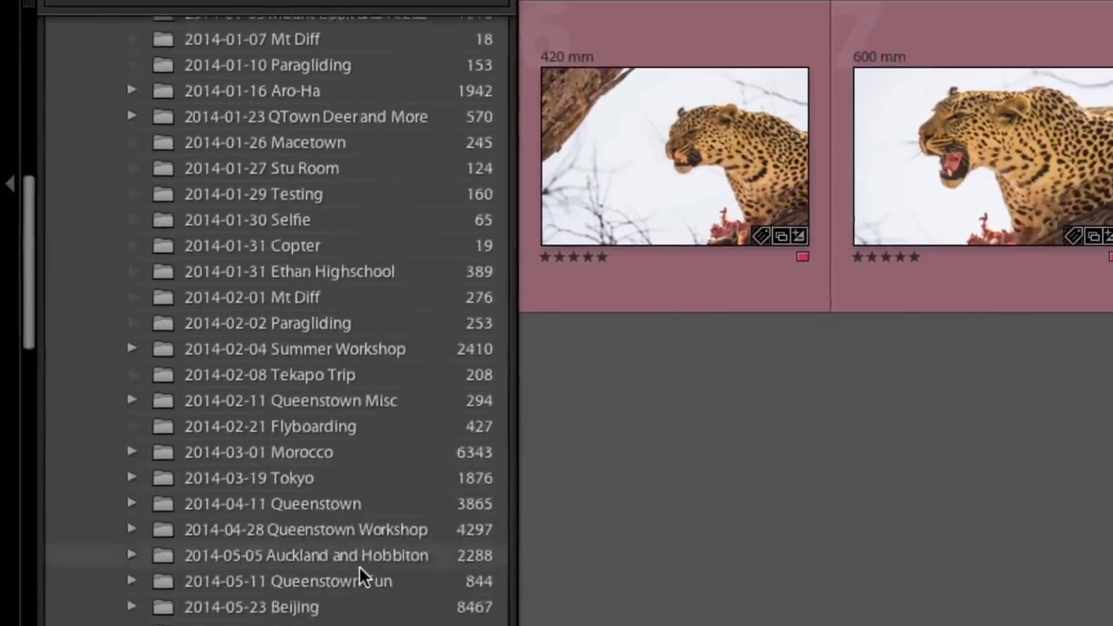
scroll(359, 567, down, 3)
scroll(287, 368, up, 12)
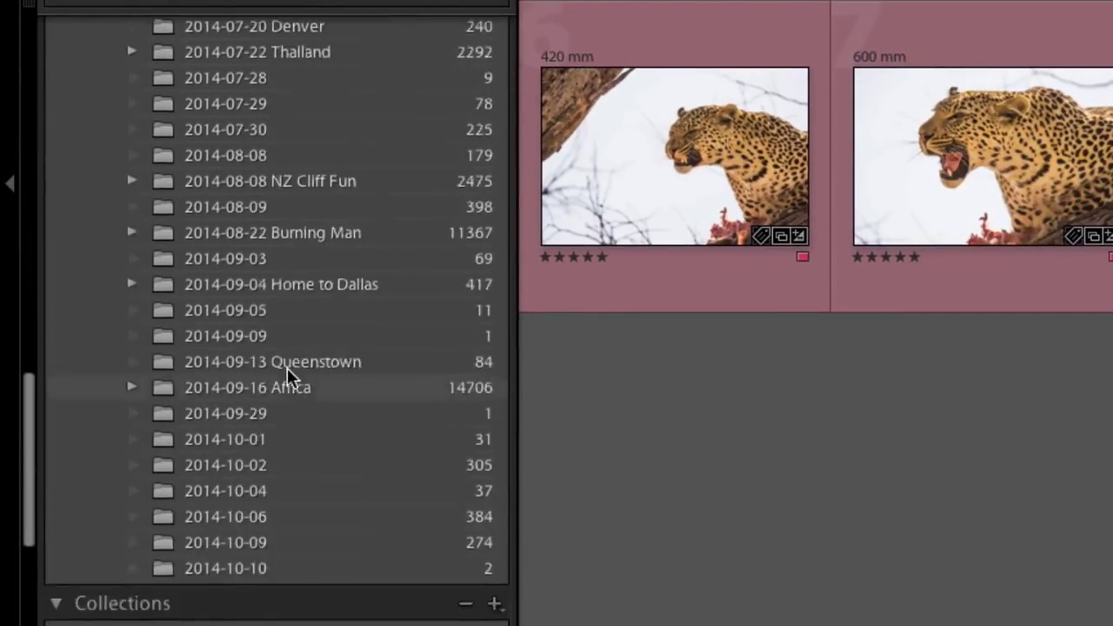
scroll(287, 368, up, 10)
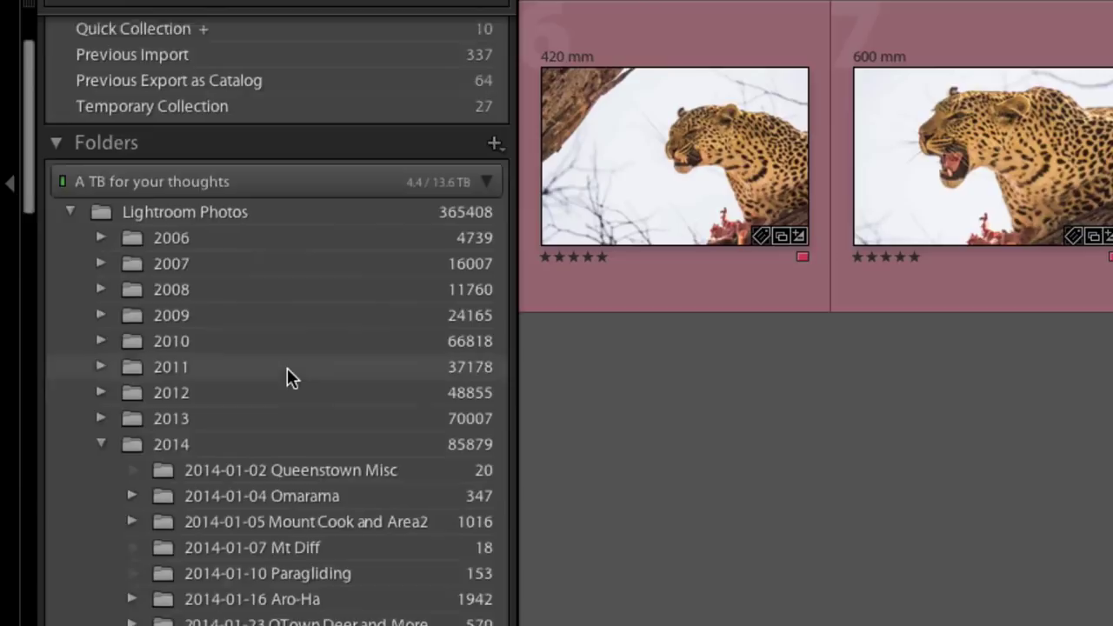
scroll(231, 465, down, 7)
scroll(231, 465, down, 10)
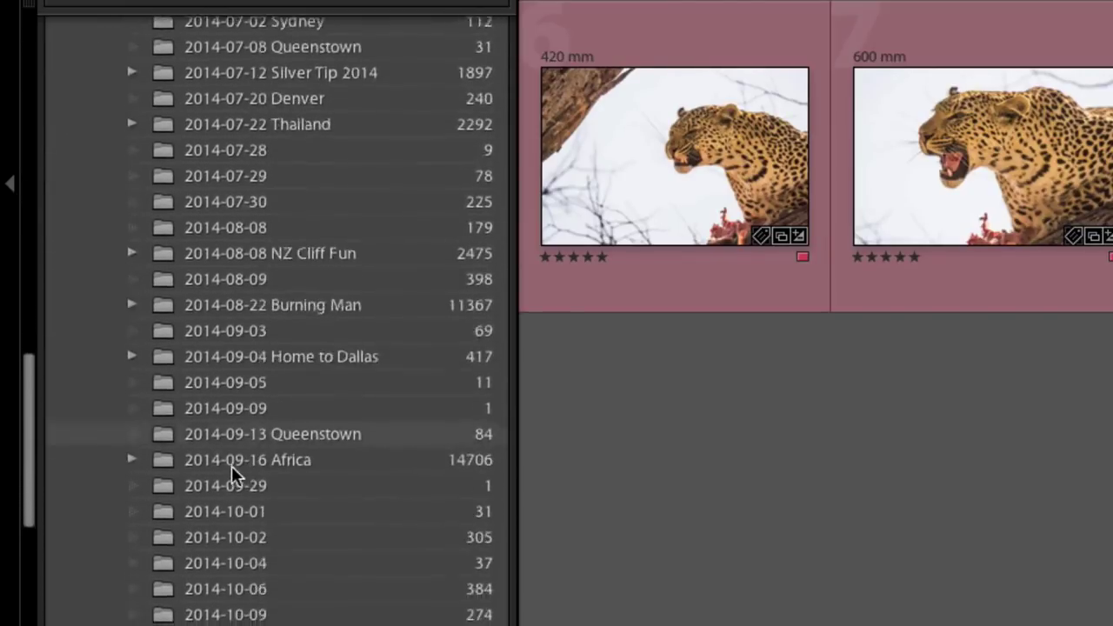
click(231, 393)
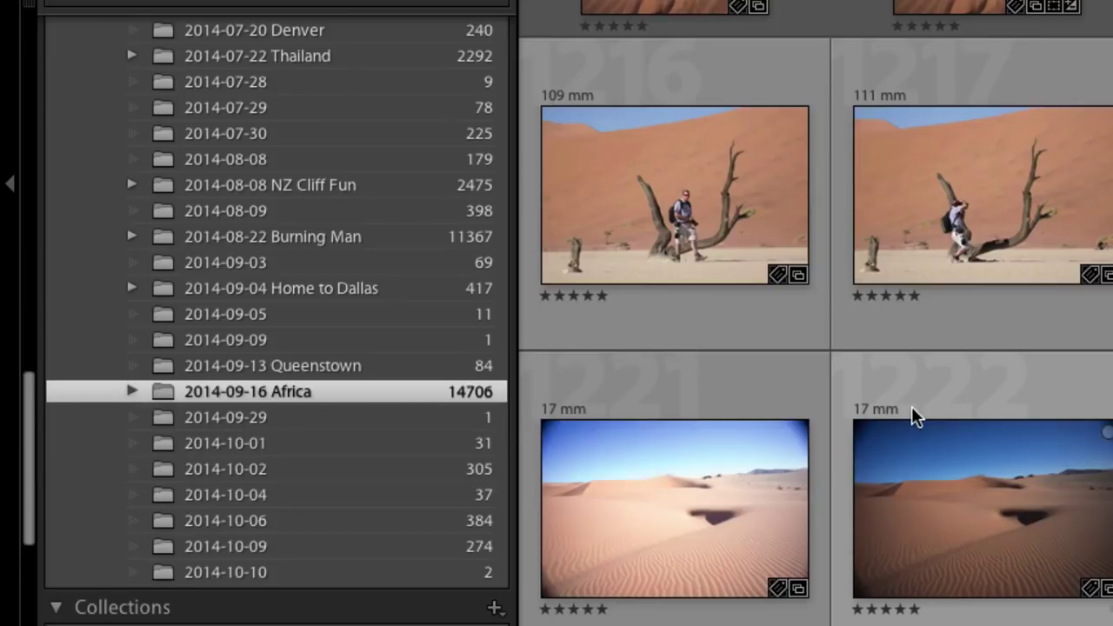
Step: Look through the Africa folder's thumbnails, view the handstand-on-the-dunes photo enlarged, and return to the grid
scroll(912, 407, down, 3)
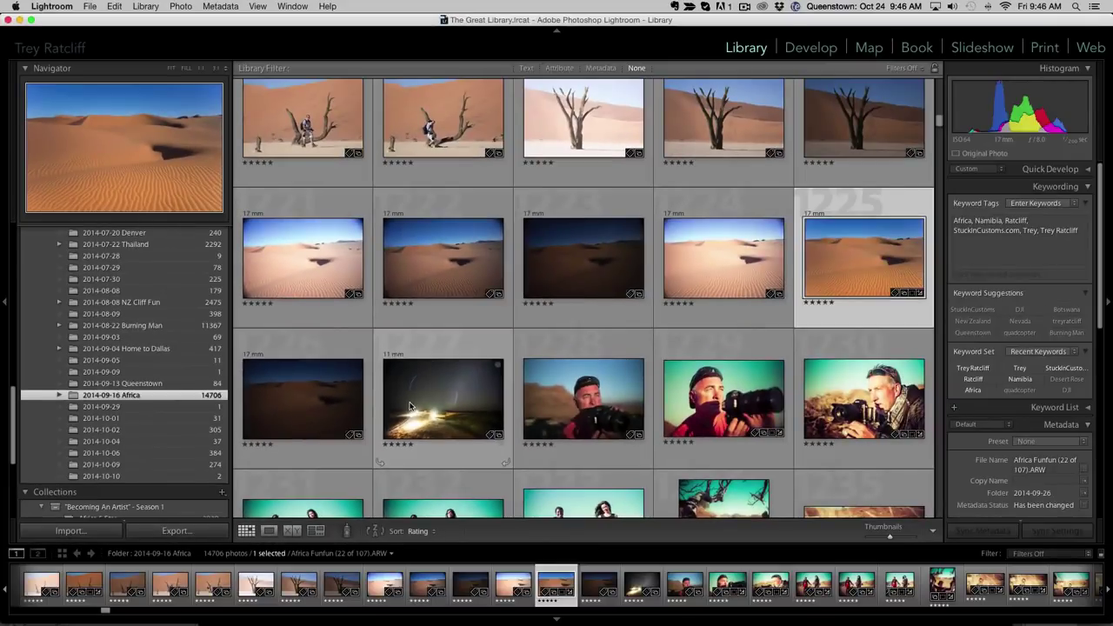
scroll(411, 406, up, 5)
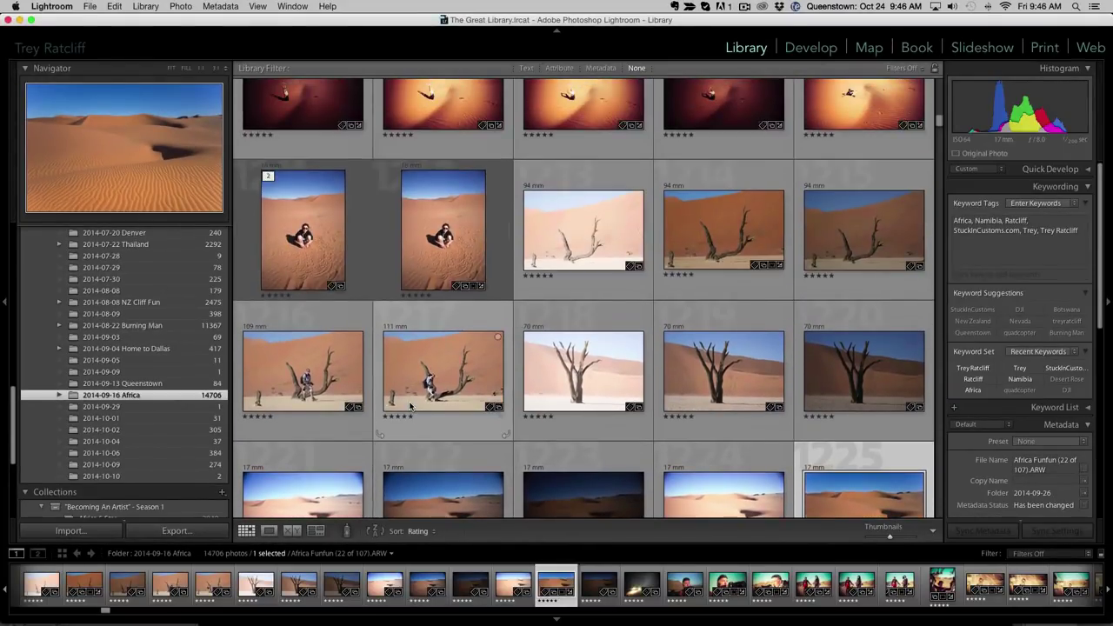
scroll(411, 406, down, 15)
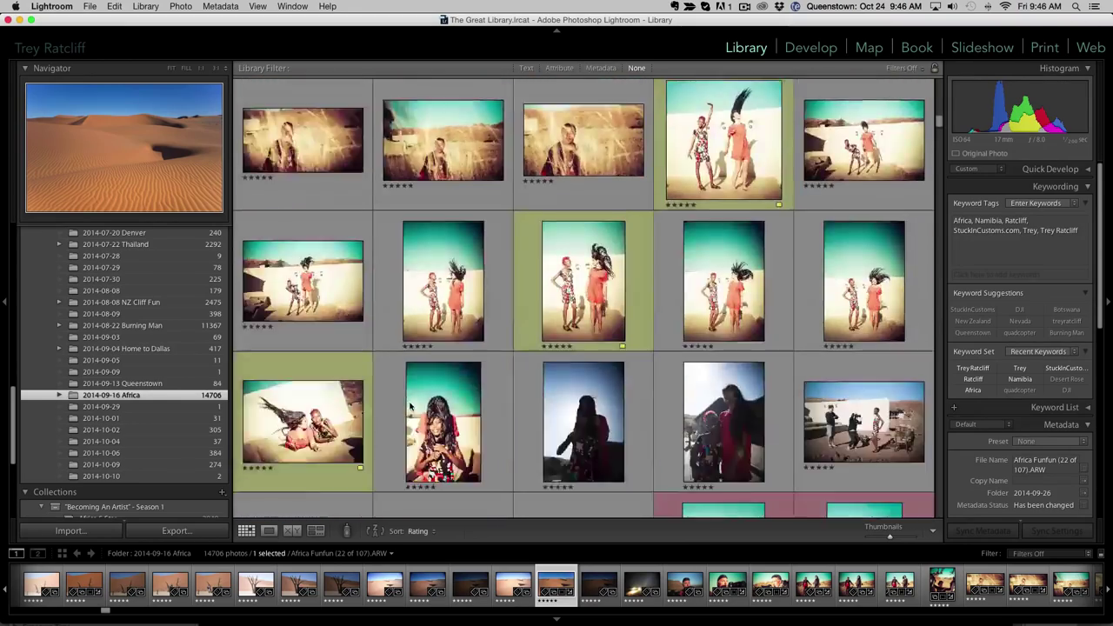
scroll(410, 407, down, 4)
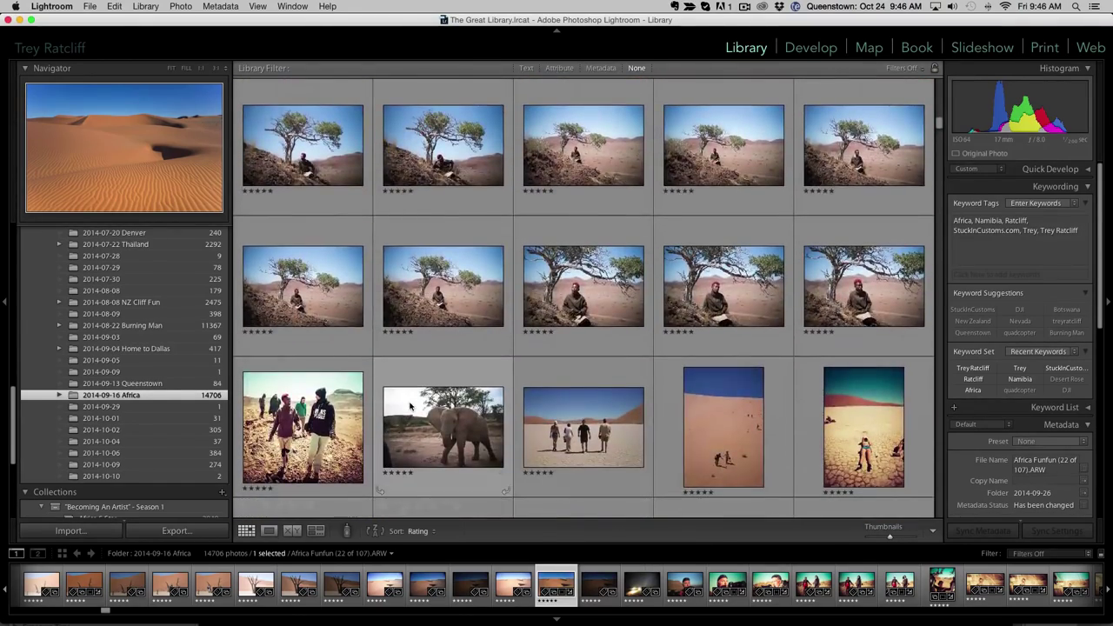
scroll(410, 406, down, 15)
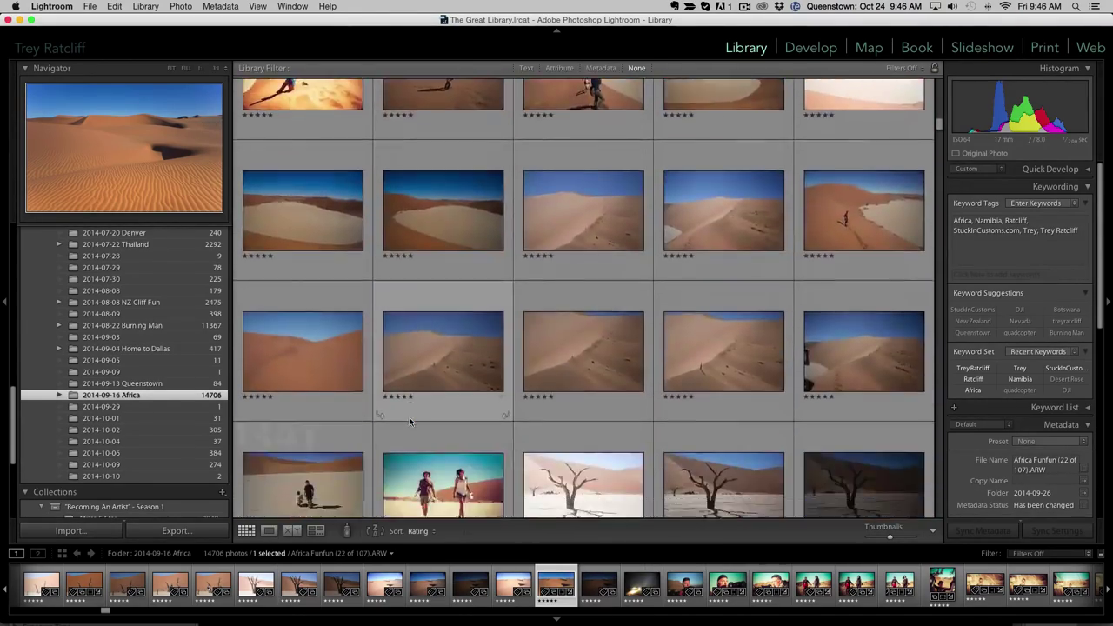
scroll(411, 422, down, 15)
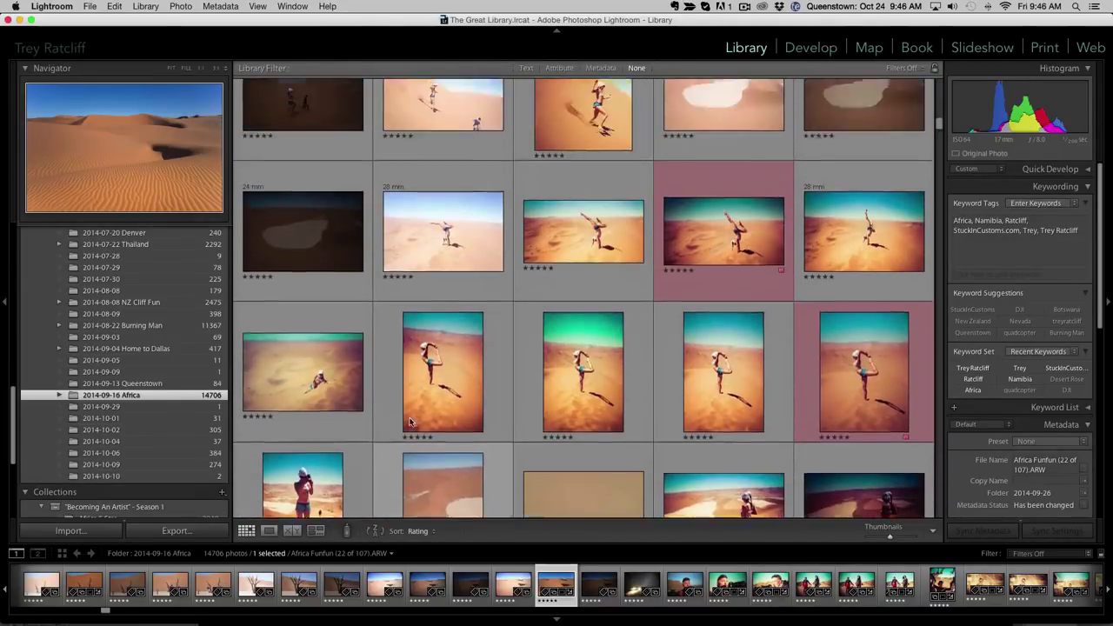
scroll(410, 422, up, 3)
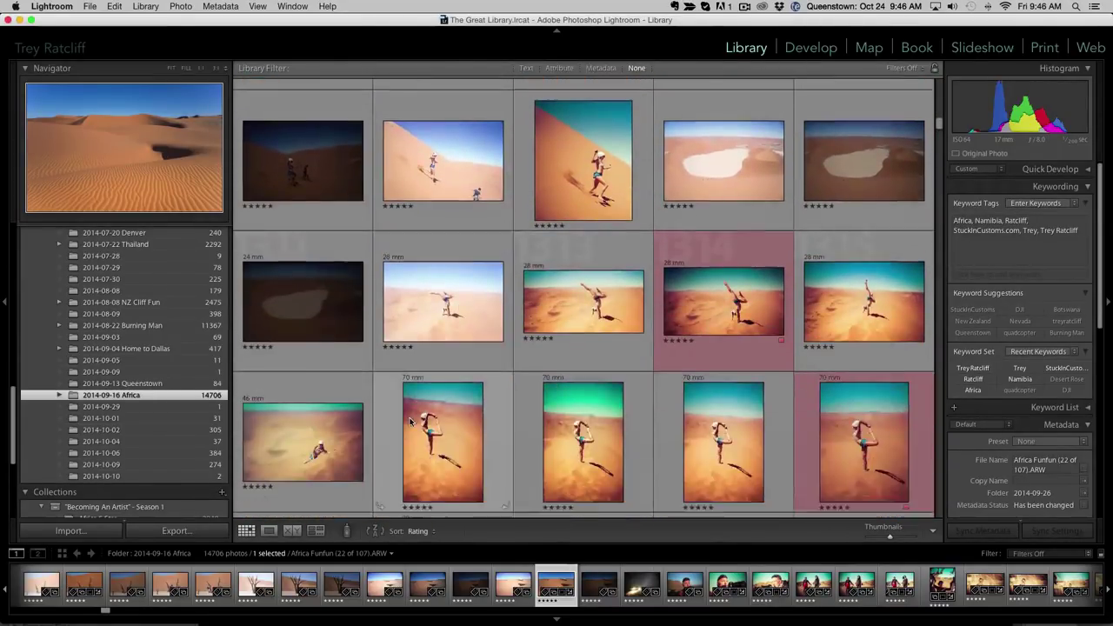
scroll(411, 422, down, 1)
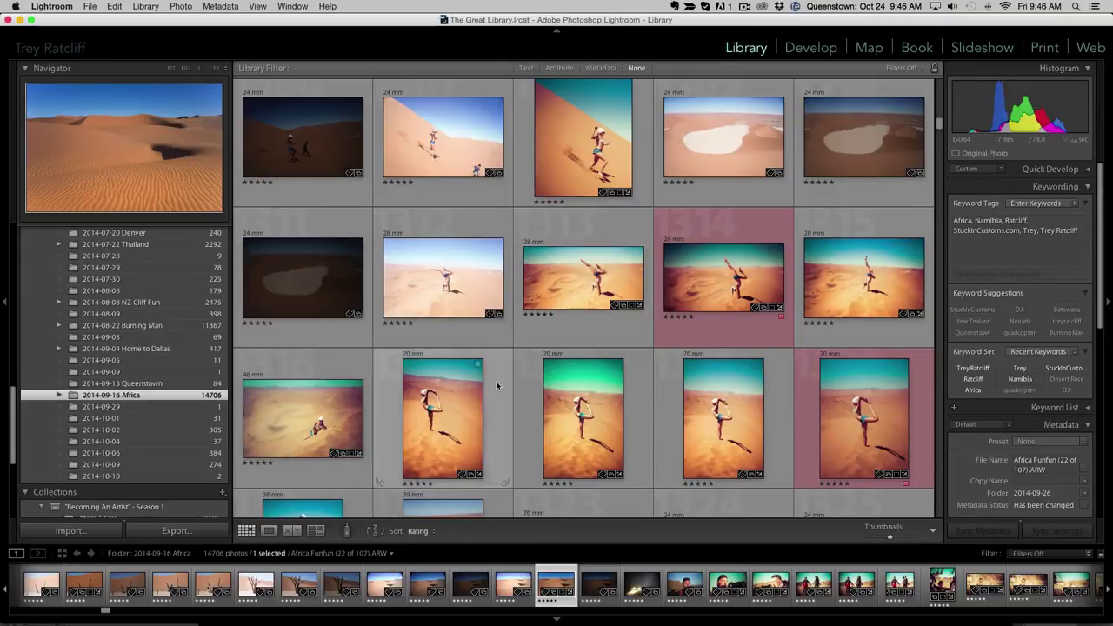
double_click(567, 294)
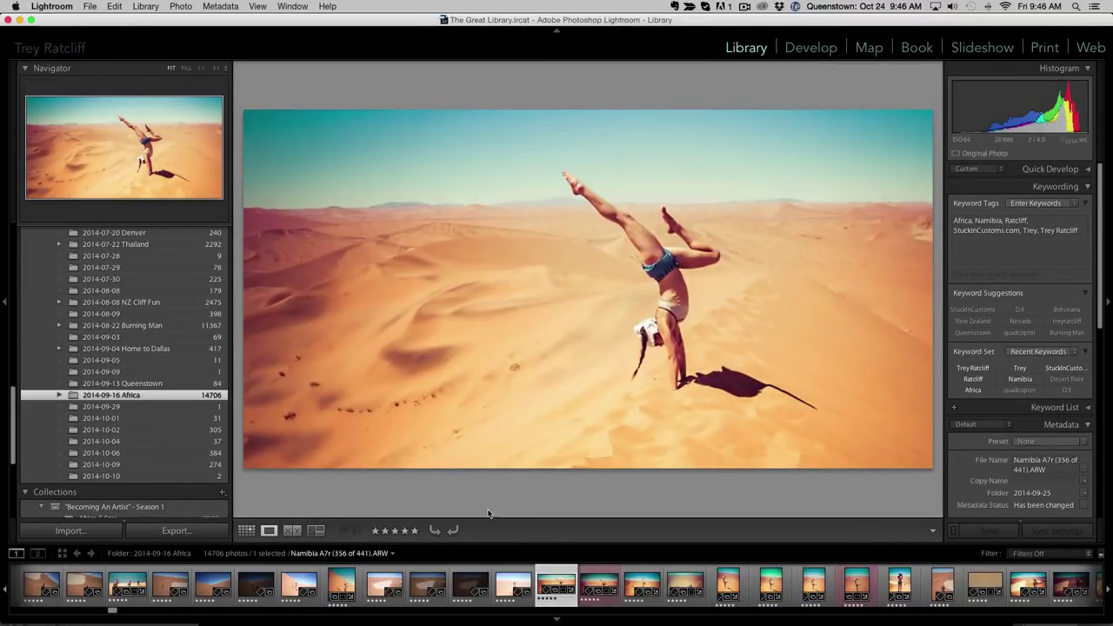
double_click(472, 386)
Step: Browse further through the Africa thumbnails, from the dead trees and sunrises to the aerial desert shots
scroll(470, 409, down, 5)
scroll(469, 415, down, 15)
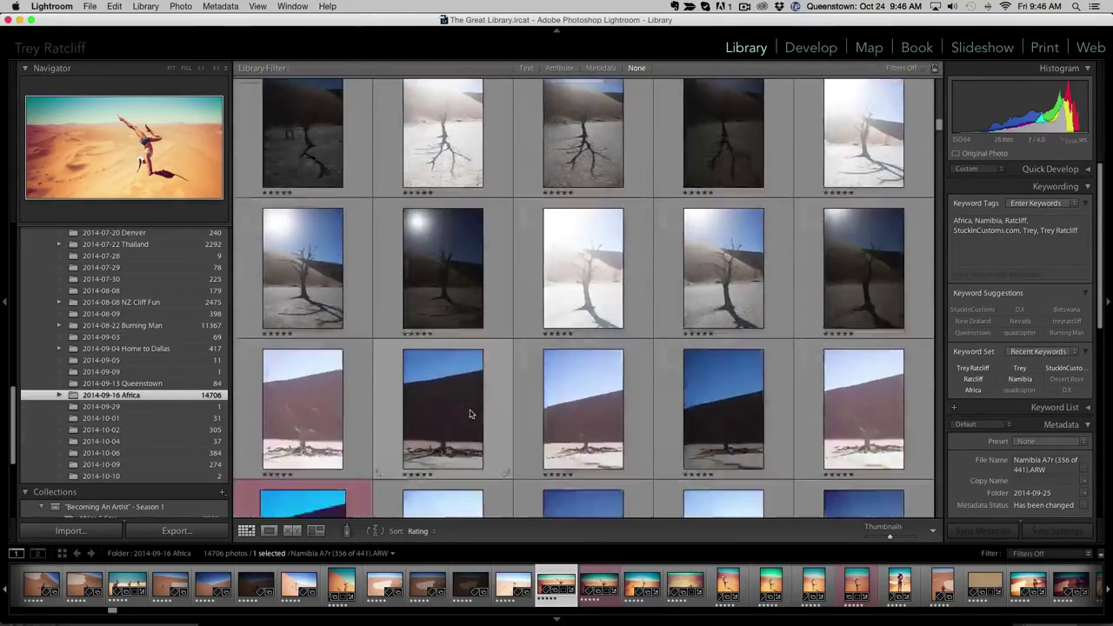
scroll(470, 414, down, 15)
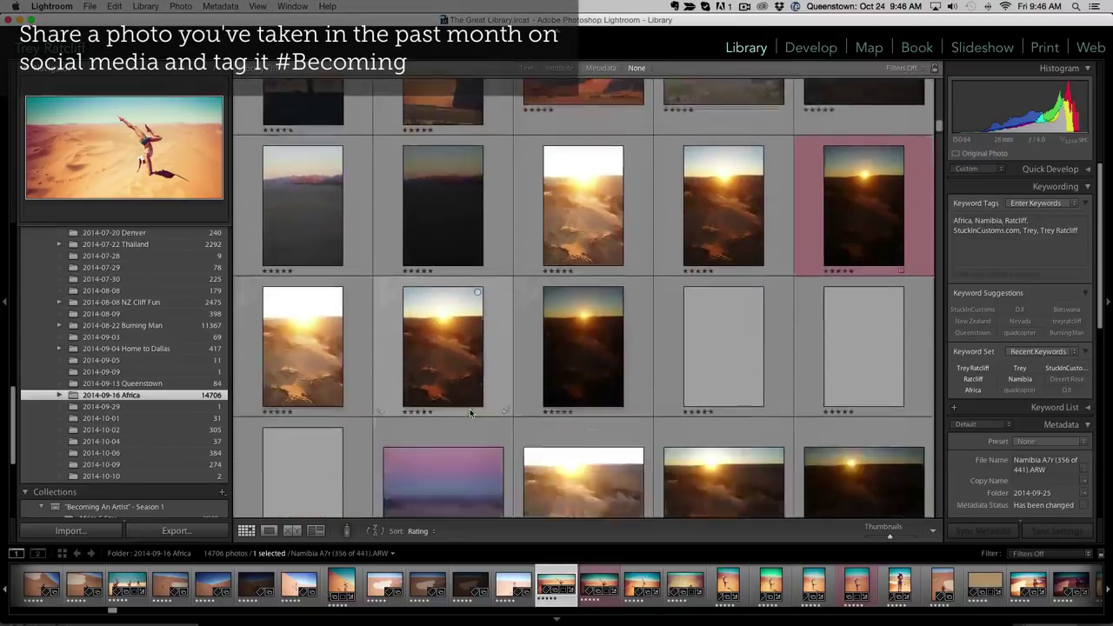
scroll(469, 413, down, 15)
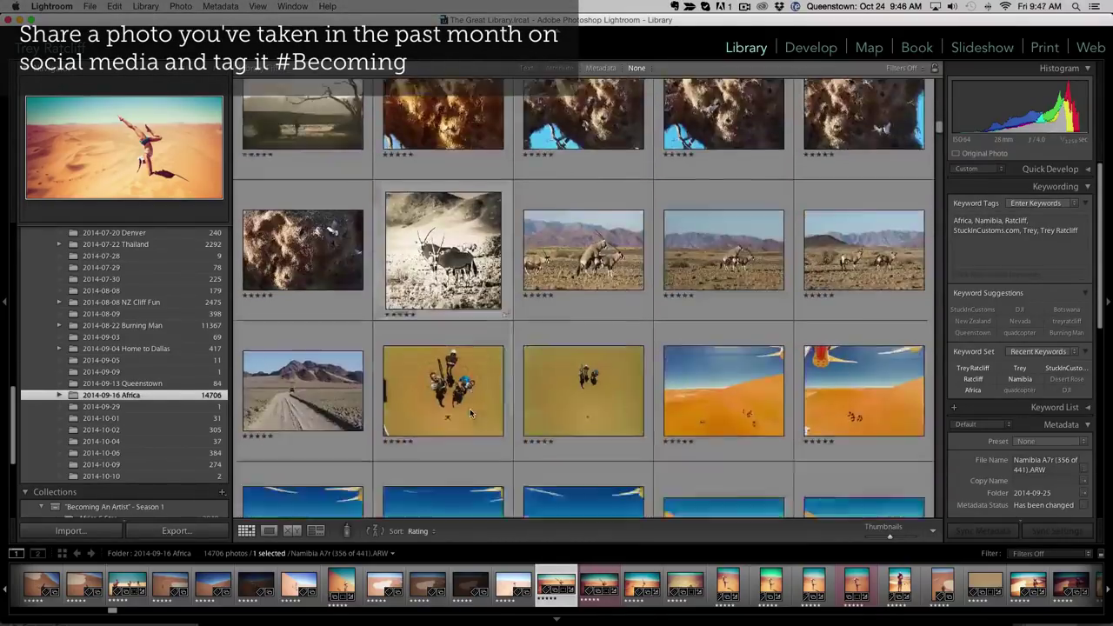
scroll(470, 414, down, 5)
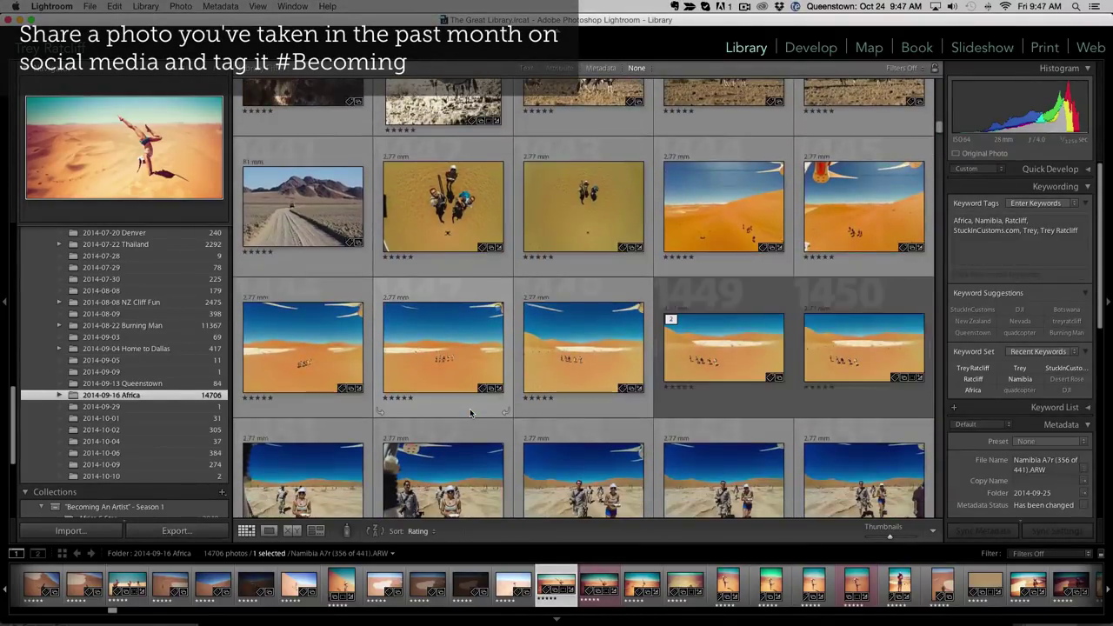
scroll(469, 414, up, 3)
scroll(467, 397, down, 6)
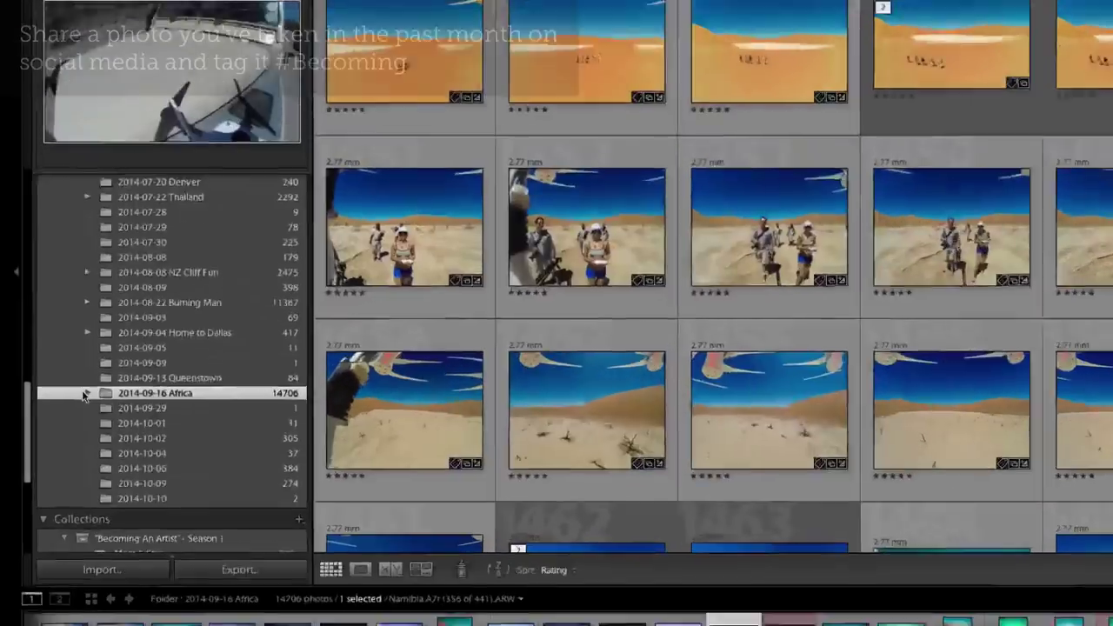
Step: Expand the 2014-09-16 Africa folder and review its dated subfolders
click(59, 395)
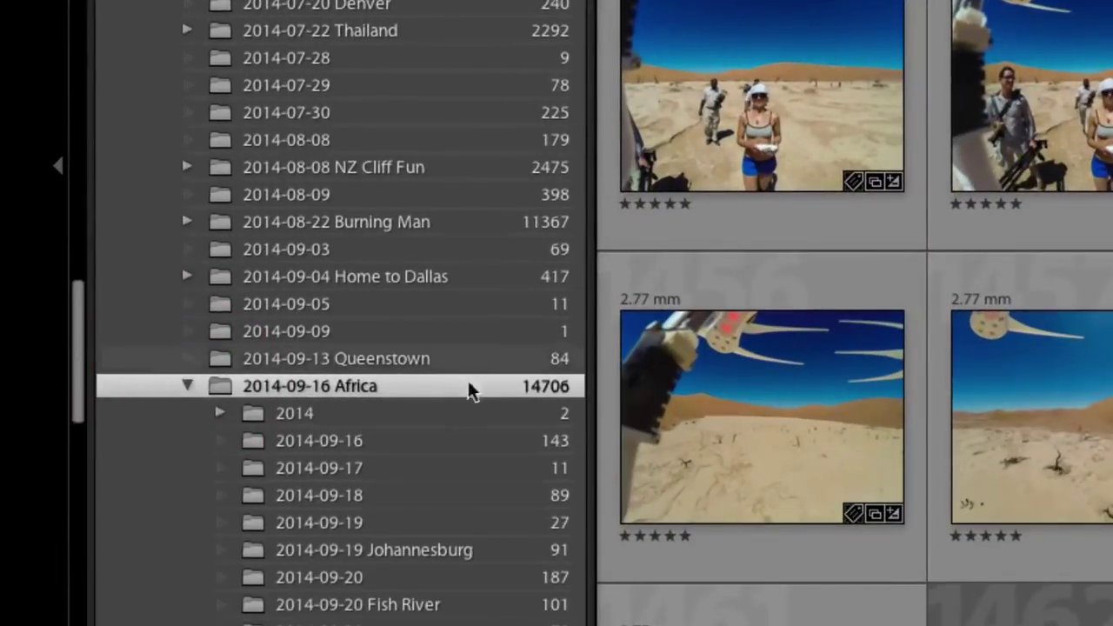
scroll(455, 514, down, 5)
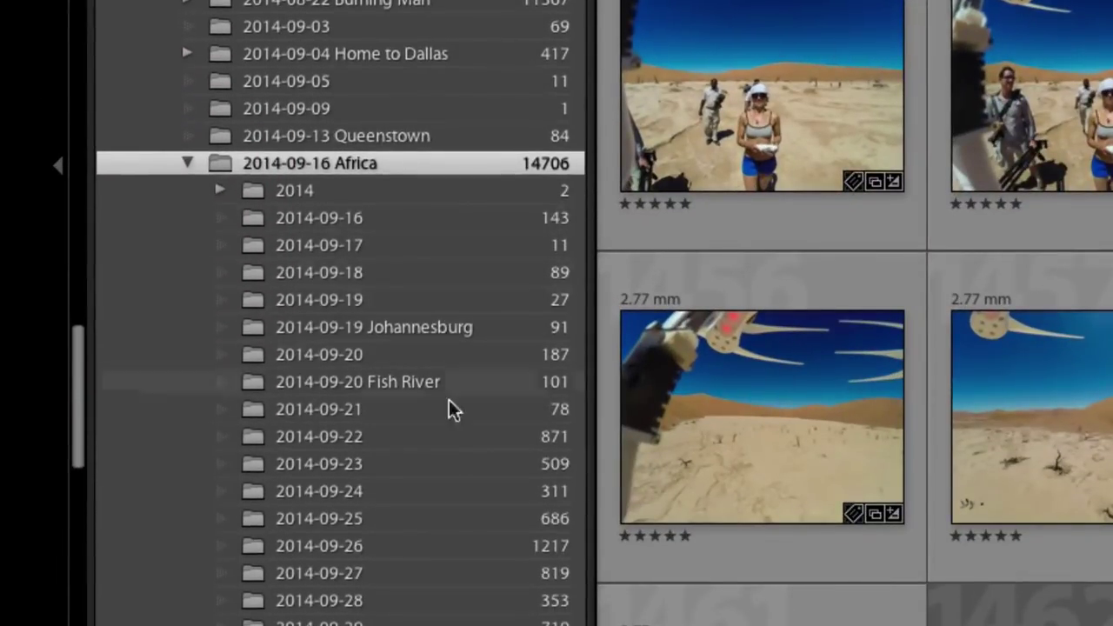
scroll(462, 577, down, 7)
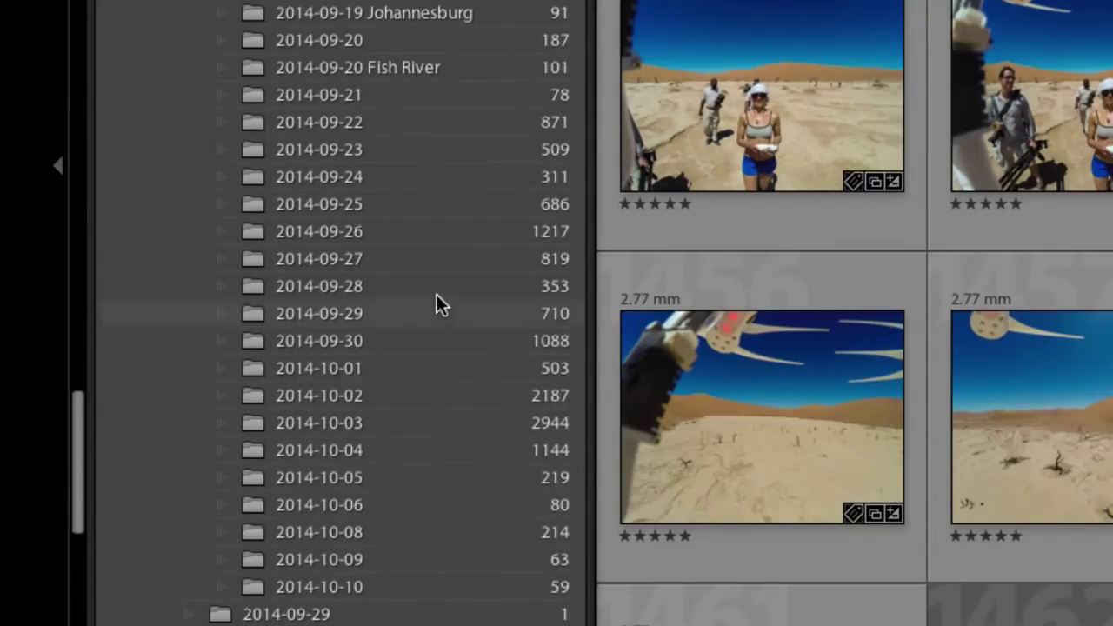
scroll(436, 305, up, 20)
scroll(366, 490, down, 7)
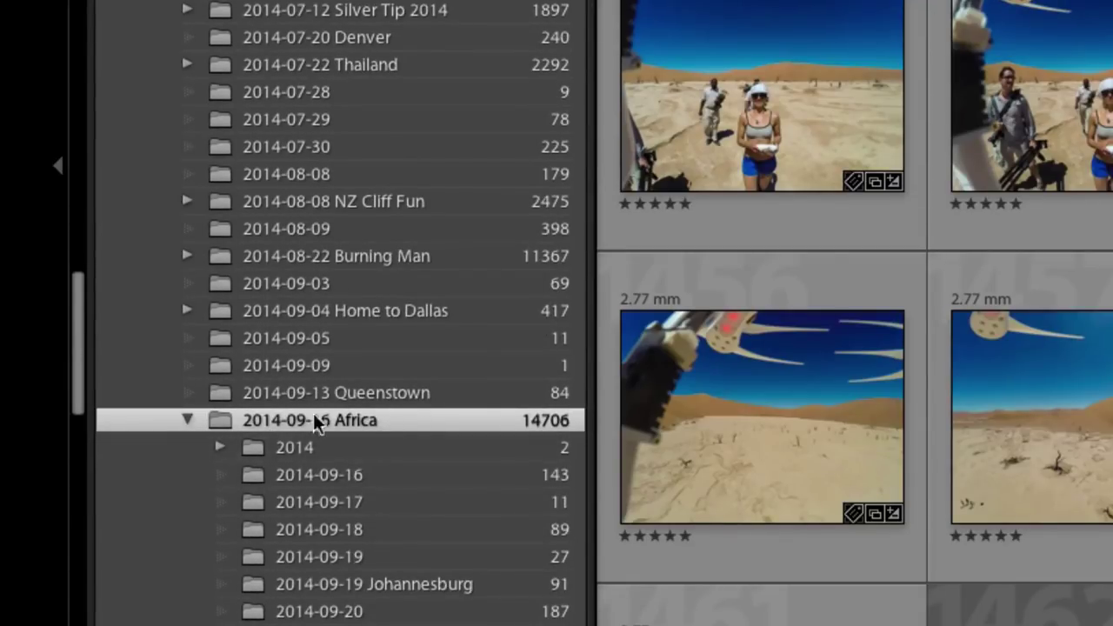
Step: Open the Africa 5 Star collection in "Becoming An Artist" - Season 1 and look through its photos
scroll(303, 449, down, 15)
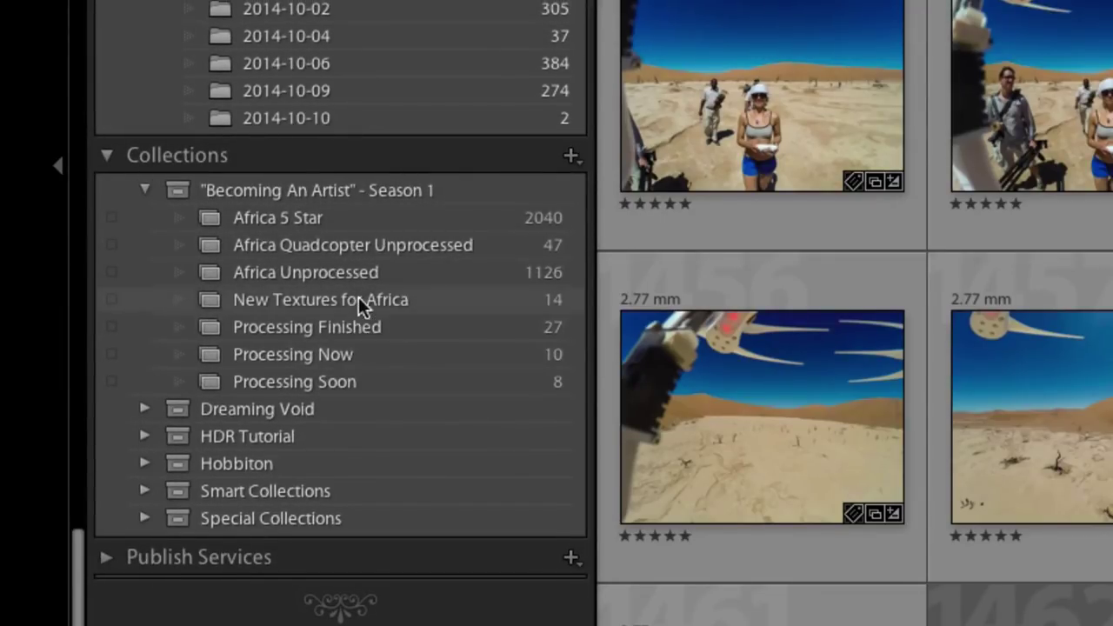
click(359, 217)
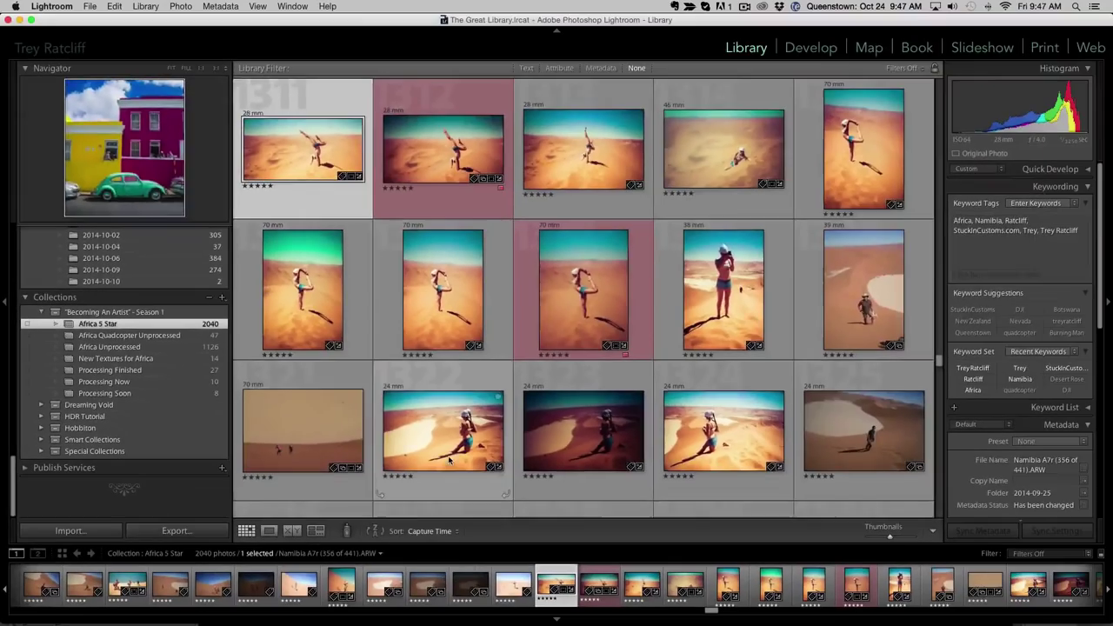
scroll(1049, 537, down, 10)
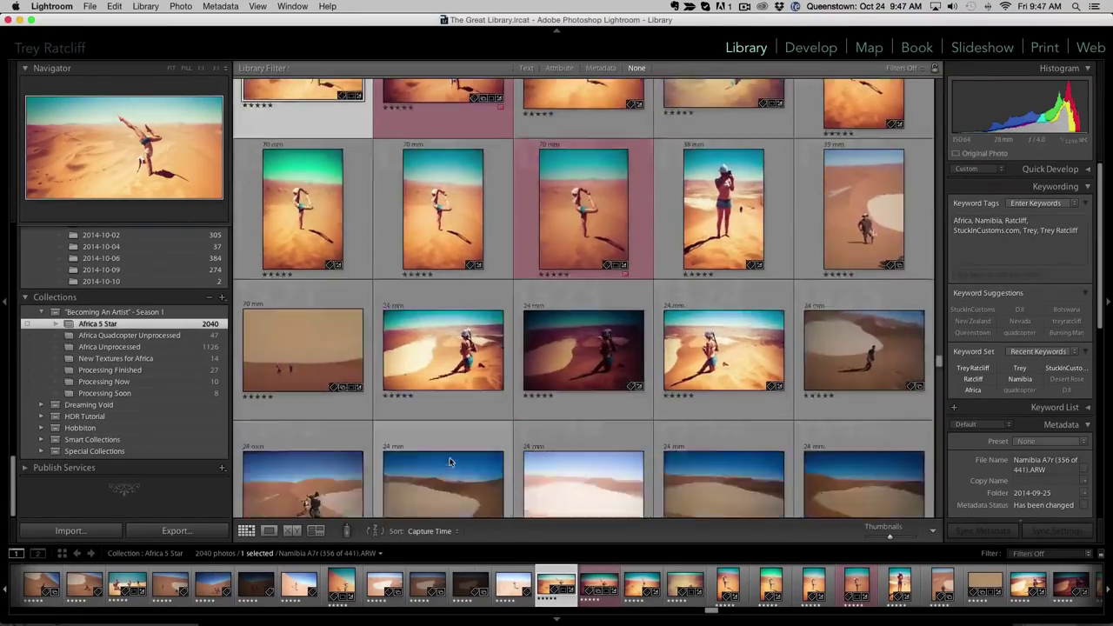
scroll(449, 462, down, 15)
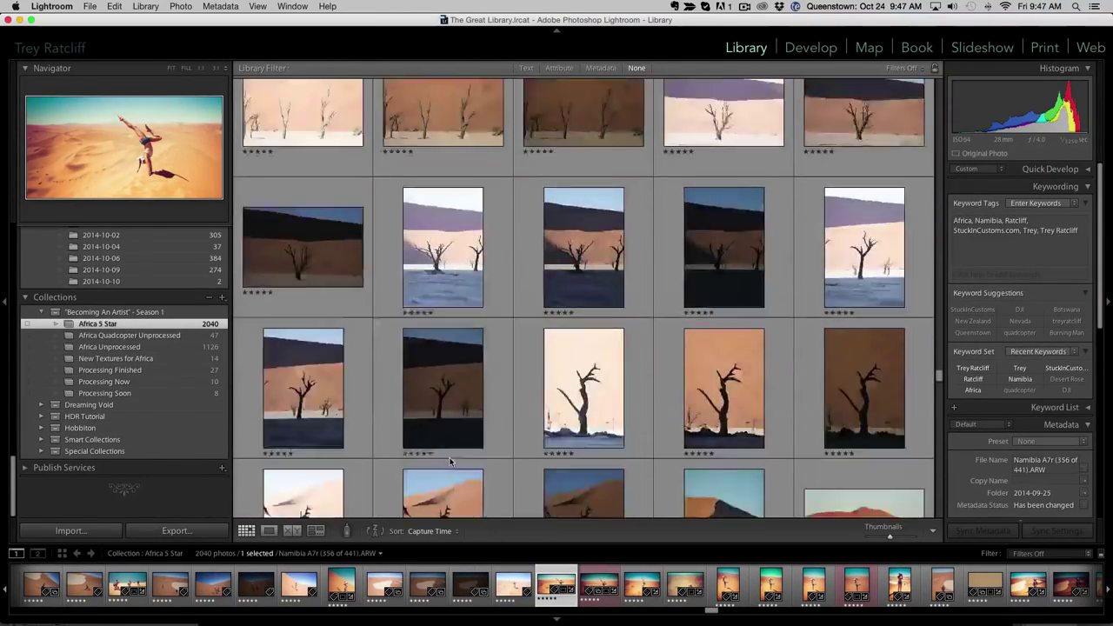
scroll(450, 457, down, 15)
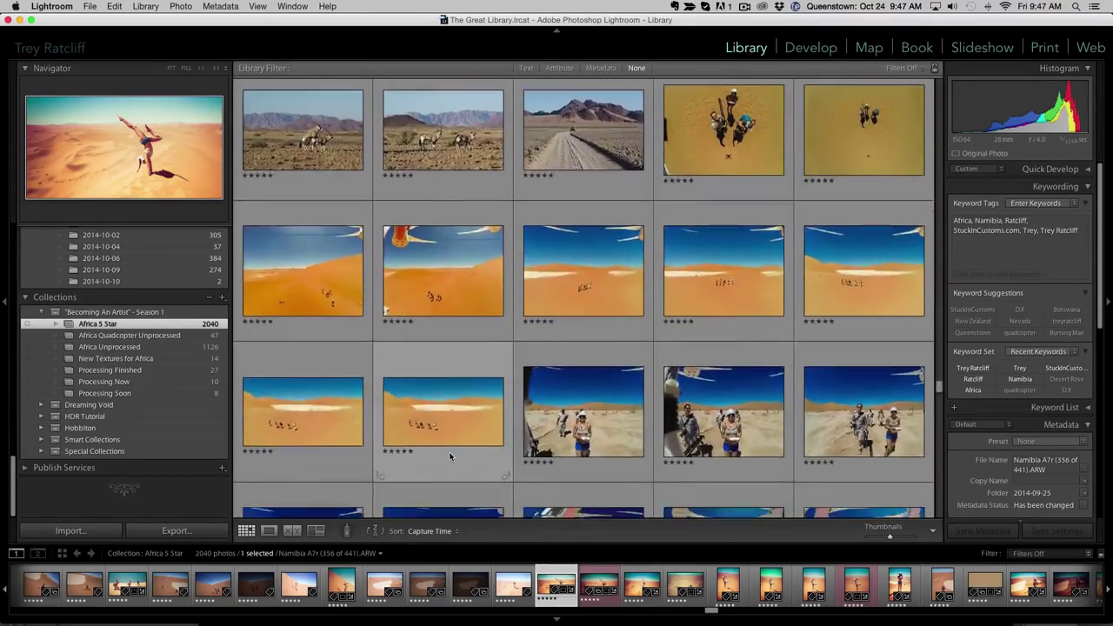
scroll(449, 457, down, 15)
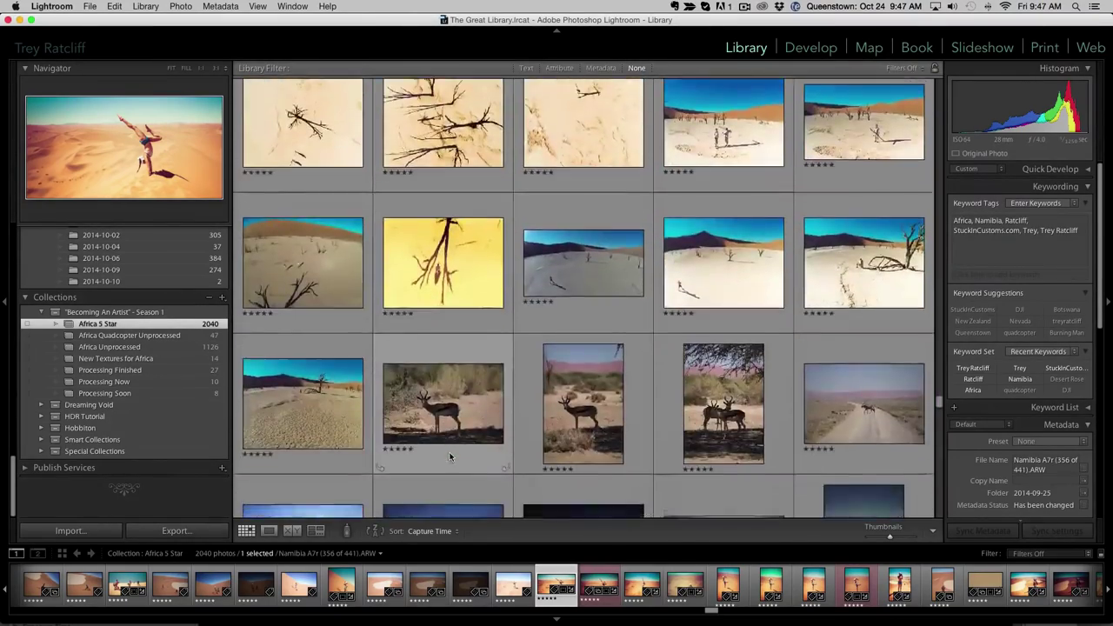
scroll(450, 457, down, 15)
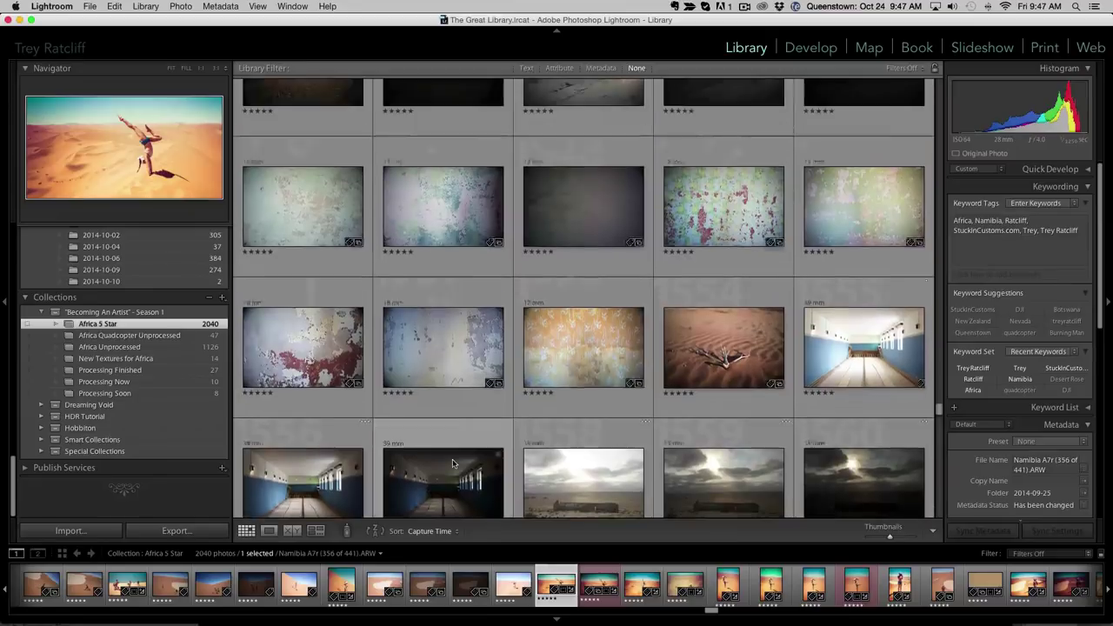
scroll(453, 459, up, 1)
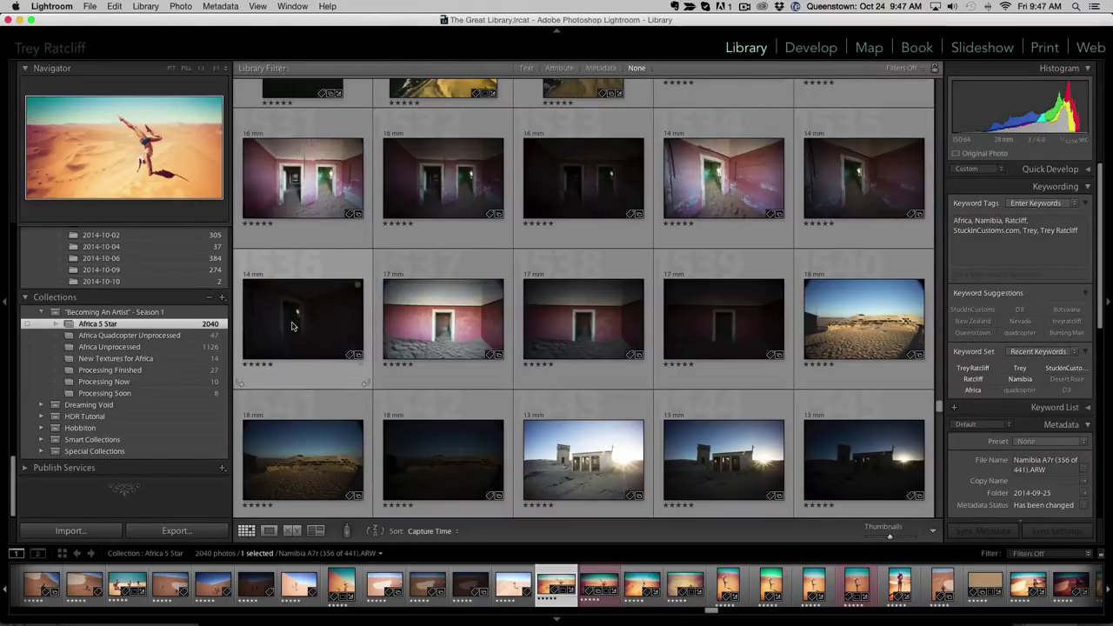
Step: Open the sand dune photo from the Processing Now collection in the Develop module and reset all its adjustments
click(137, 382)
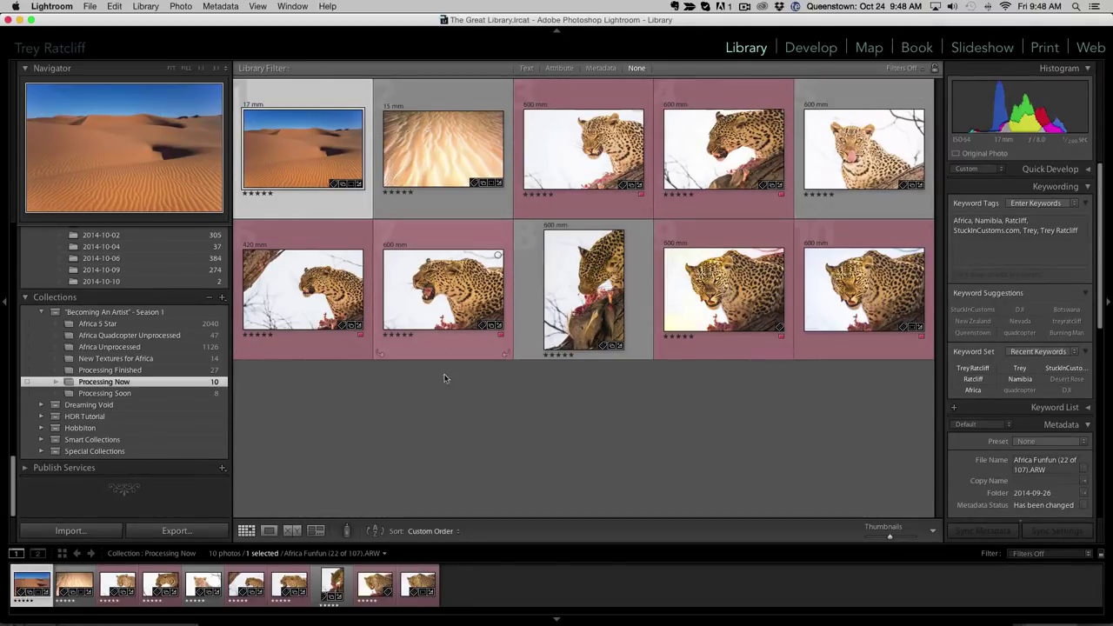
double_click(298, 155)
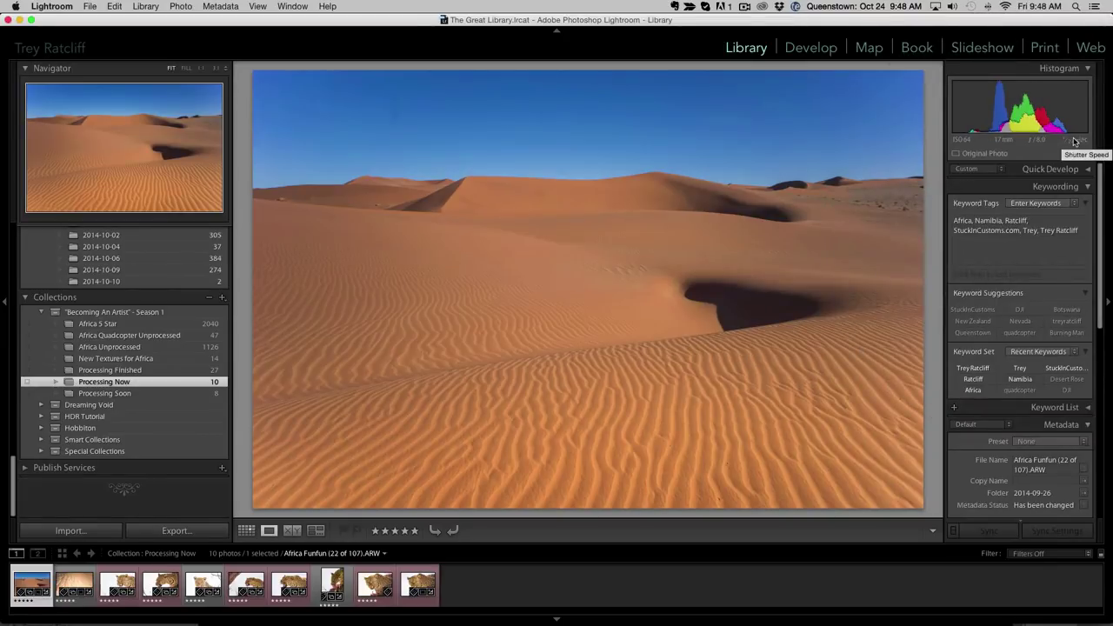
click(811, 49)
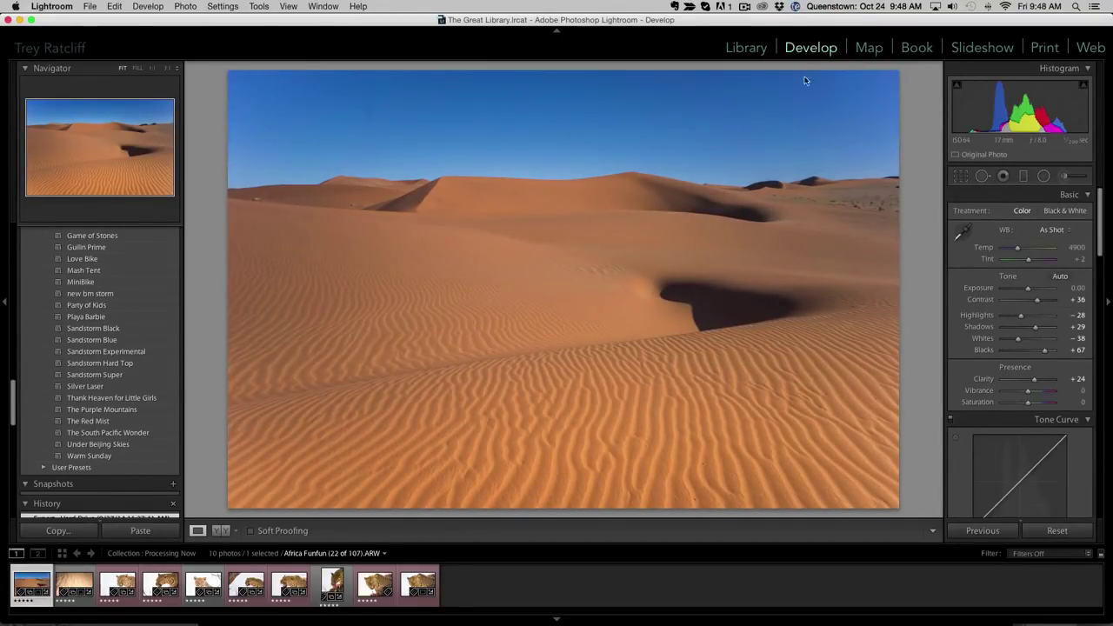
click(1061, 533)
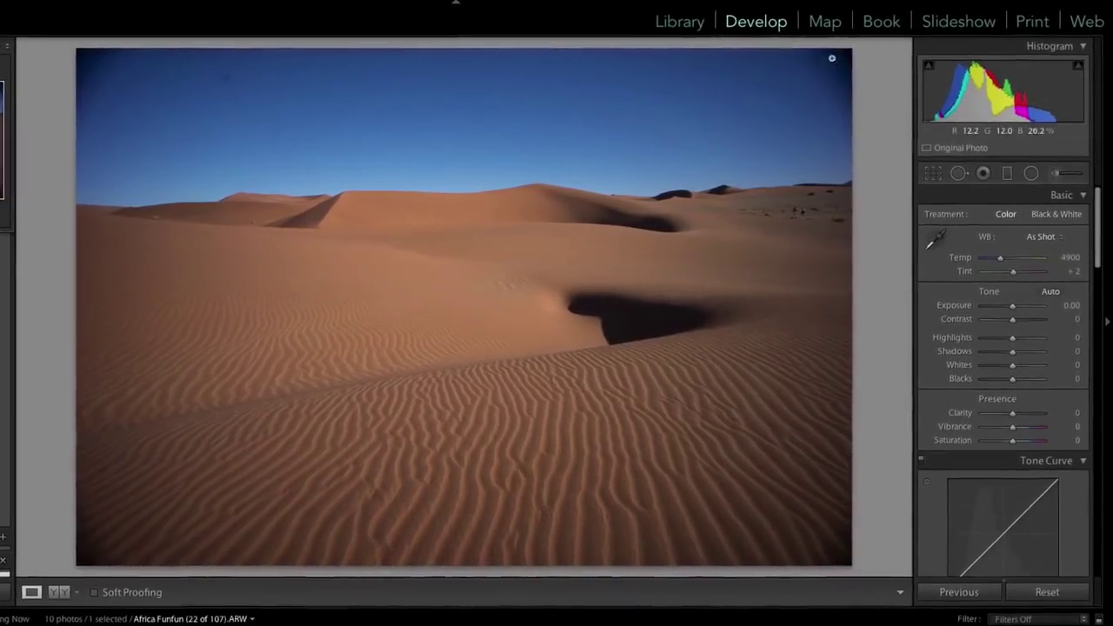
Step: Crop the sand dune photo slightly inward on all sides to trim the dark vignetted corners
click(935, 178)
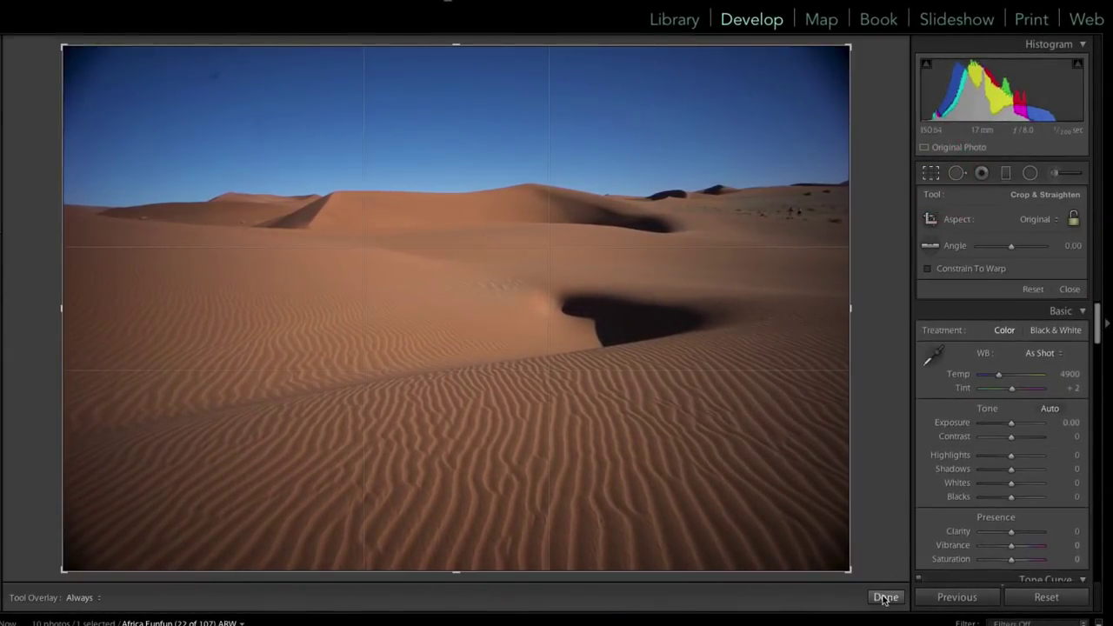
drag(851, 571, 837, 558)
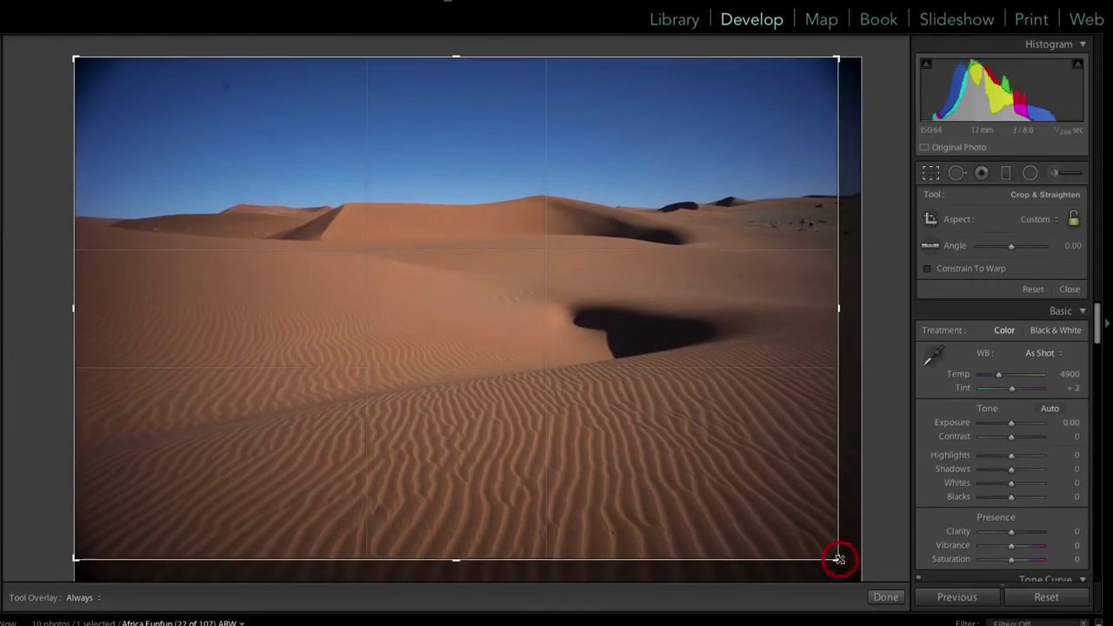
drag(76, 58, 90, 74)
click(94, 74)
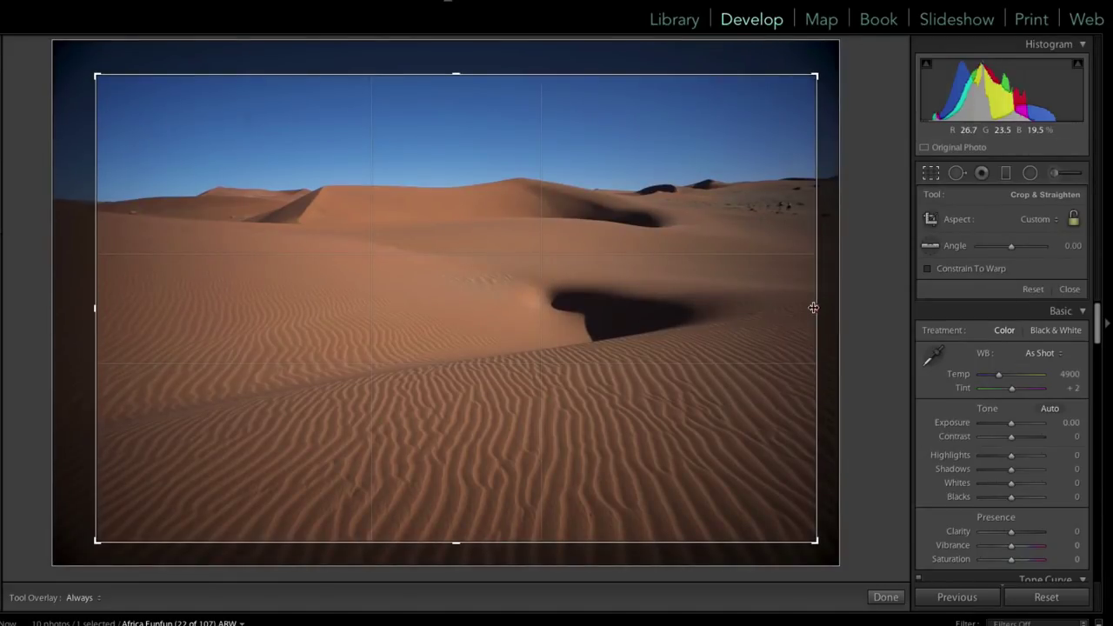
drag(813, 307, 808, 305)
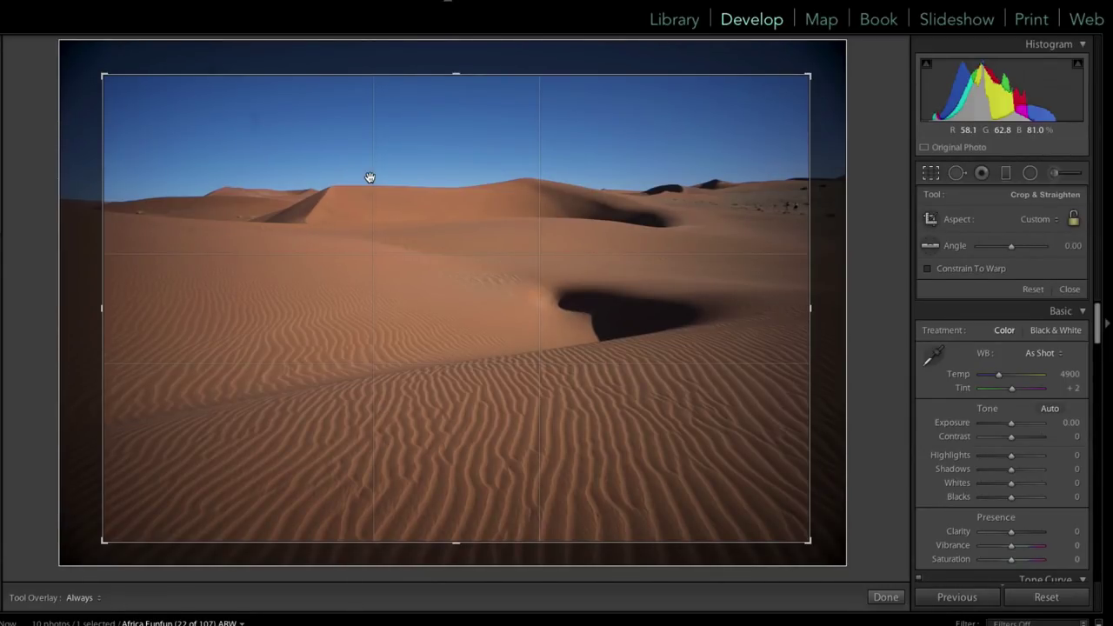
key(Return)
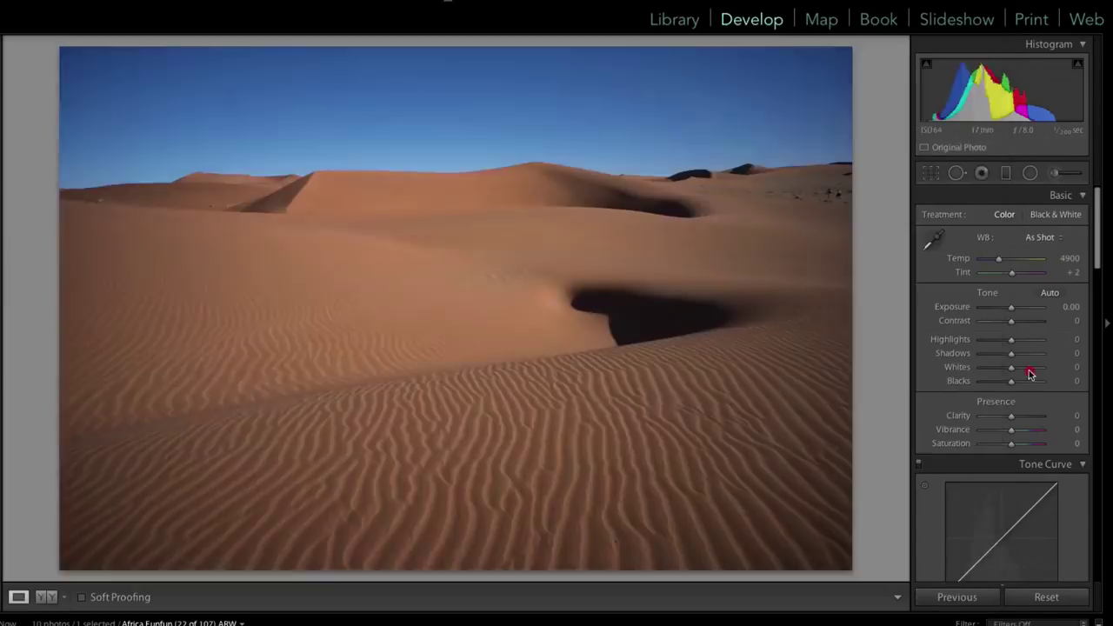
Step: Set the dune photo's Contrast to +49, Highlights +52, Shadows +29, Whites +4, Clarity -29 and Vibrance +20
drag(1011, 367, 1029, 367)
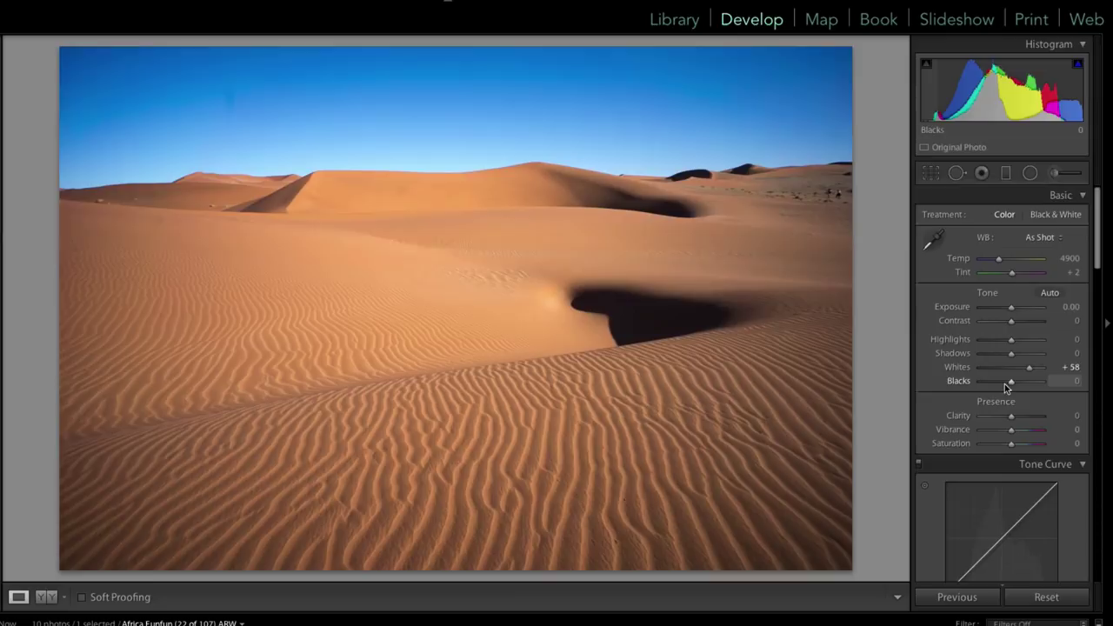
drag(1029, 367, 1014, 373)
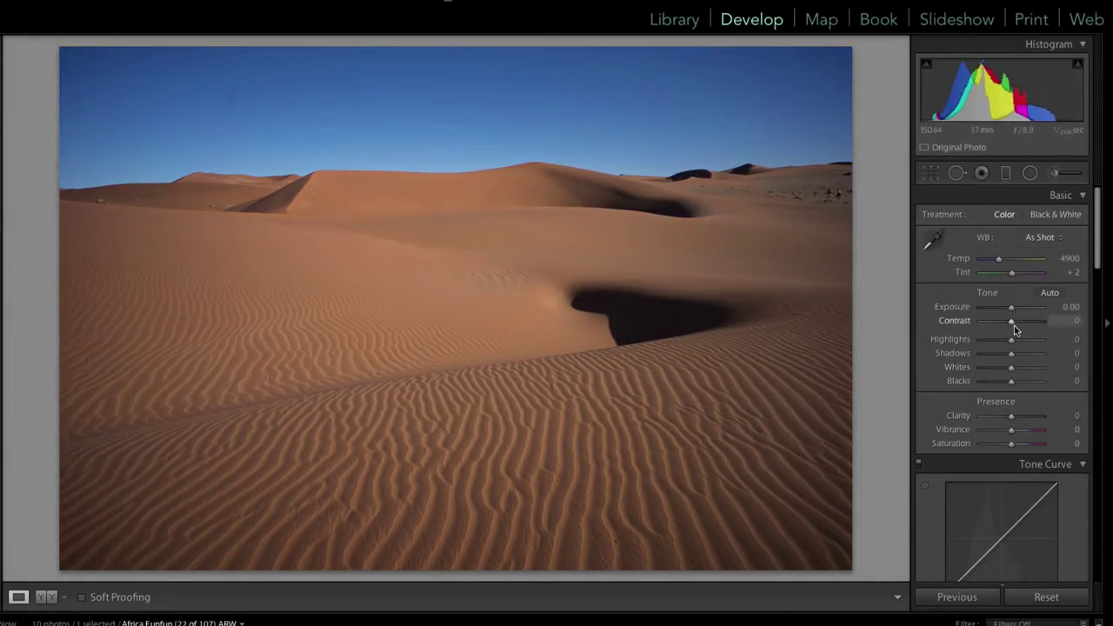
drag(1013, 324, 959, 370)
mouse_move(959, 380)
mouse_down()
mouse_move(981, 382)
mouse_move(961, 382)
mouse_up()
double_click(902, 389)
mouse_move(960, 423)
mouse_down()
mouse_move(1002, 422)
mouse_move(927, 423)
mouse_move(981, 421)
mouse_move(942, 416)
mouse_move(966, 430)
mouse_up()
click(966, 429)
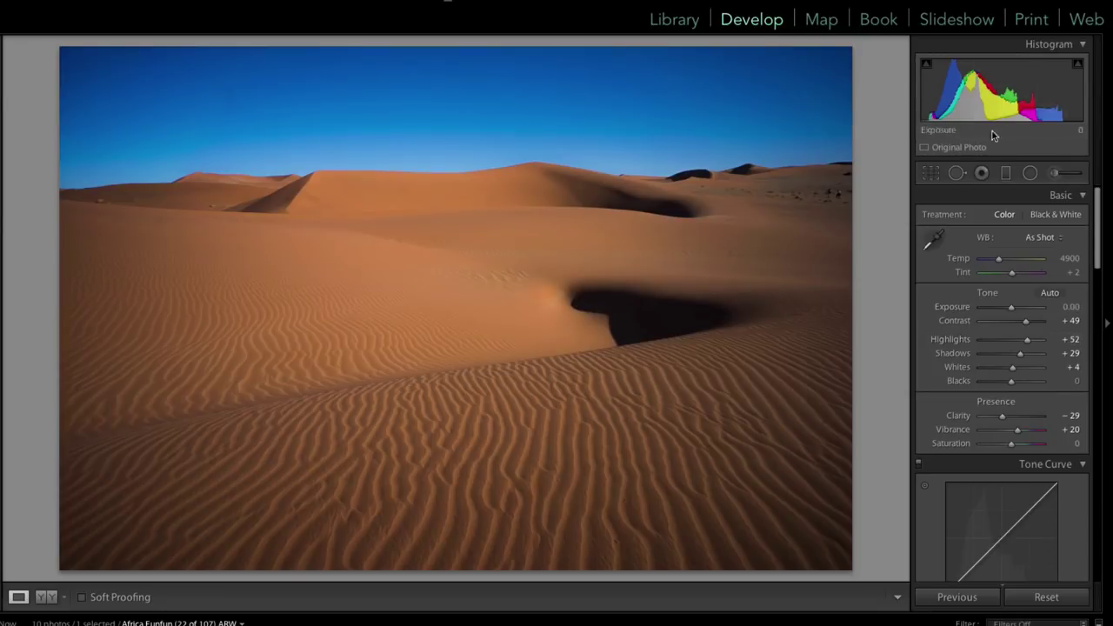
Step: Heal the sky blemish with a size 75 spot stroke and the dune blemish with a size 58 spot, at opacity 79
click(957, 174)
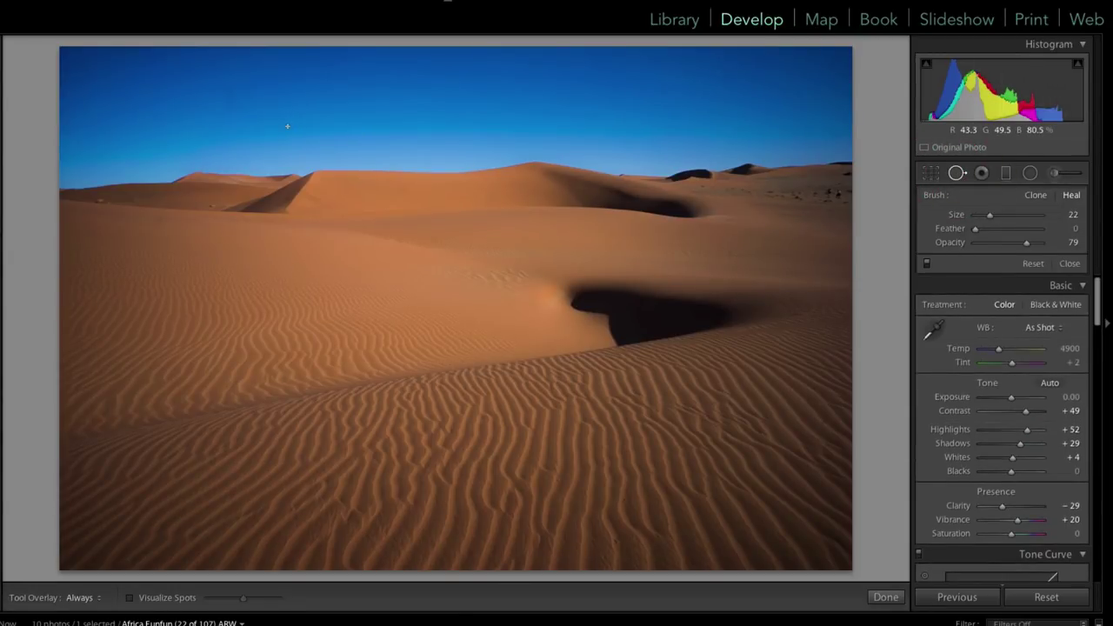
key(bracketright)
drag(230, 106, 229, 95)
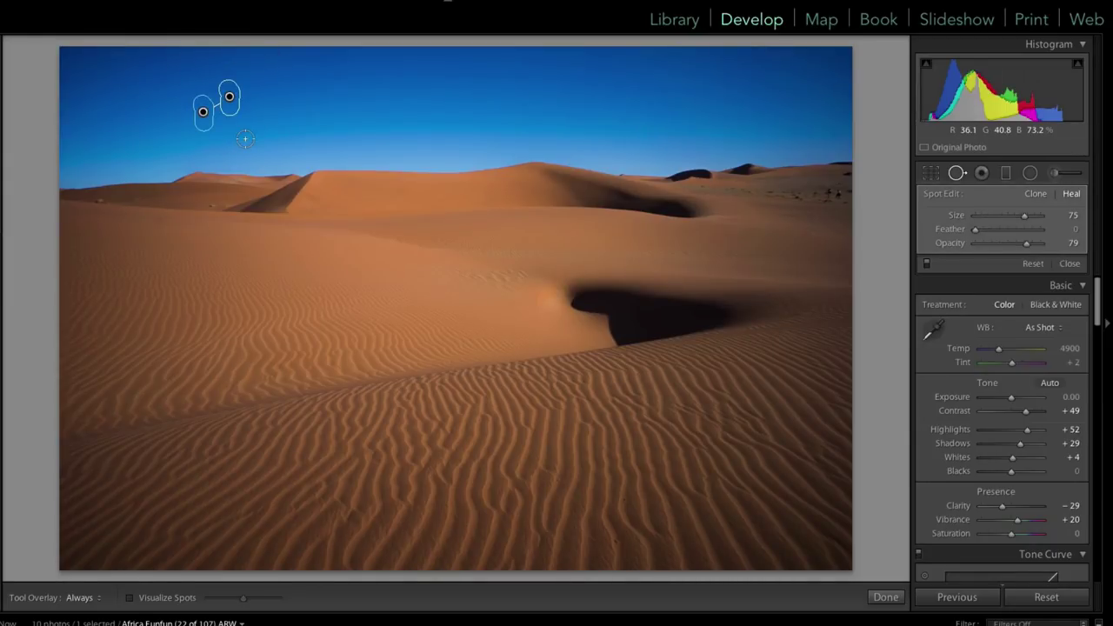
key(bracketleft)
click(157, 218)
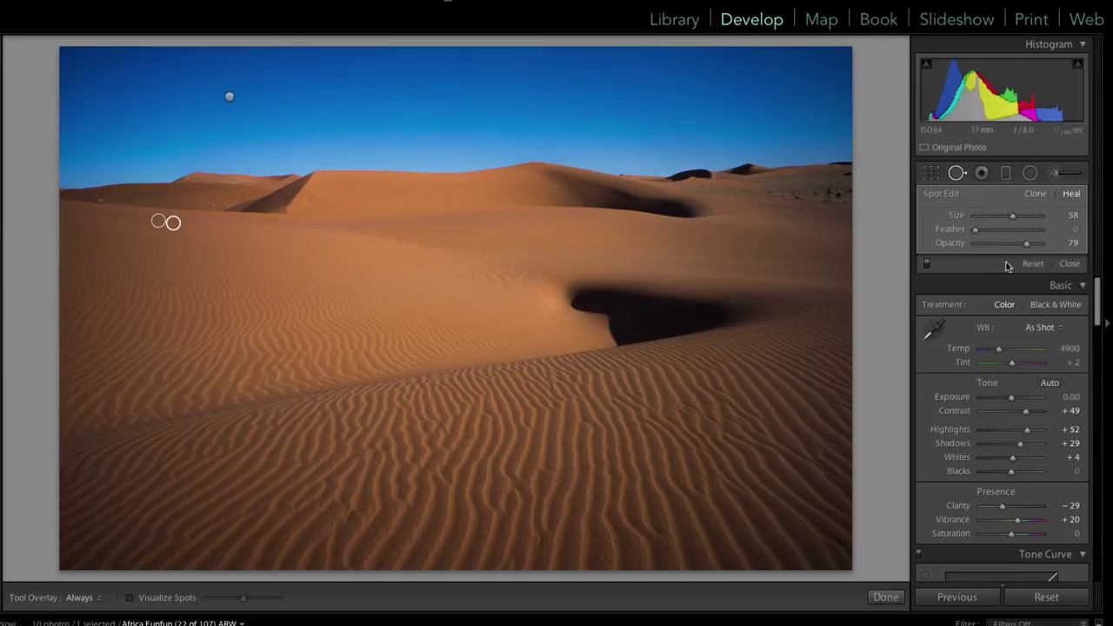
click(1070, 265)
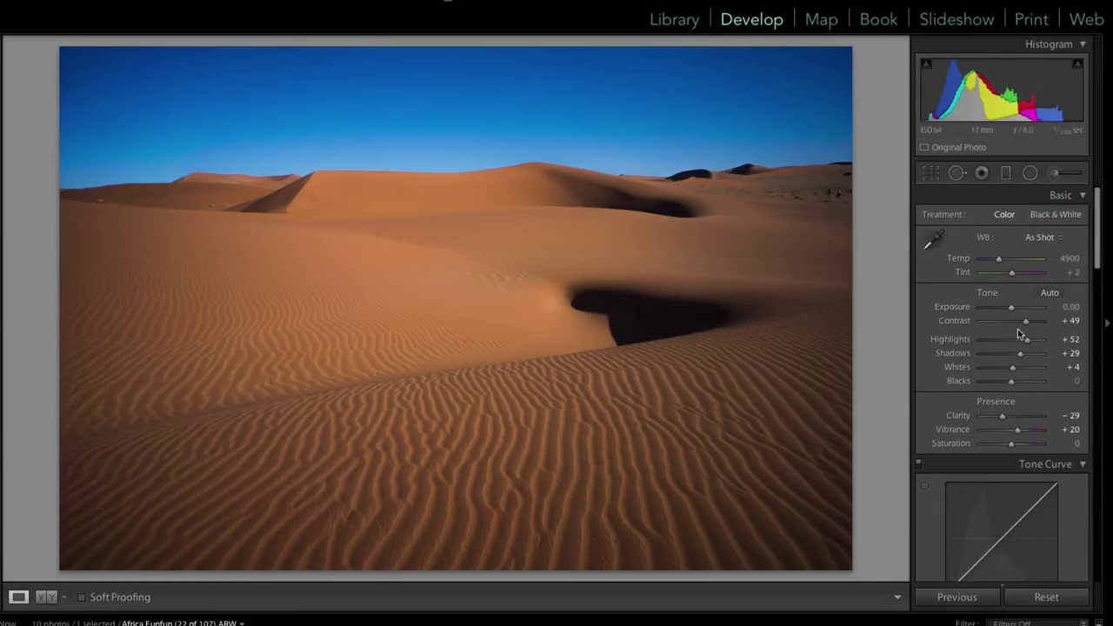
Step: Set the luminance noise reduction to 26
scroll(1017, 329, down, 1)
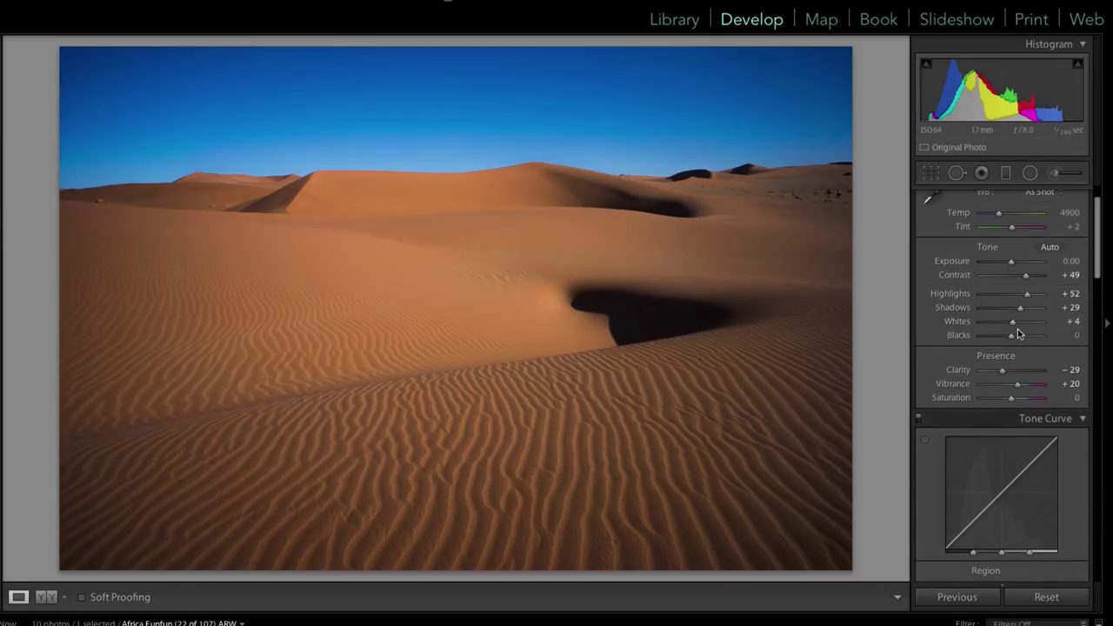
scroll(1017, 329, down, 6)
scroll(1018, 329, down, 15)
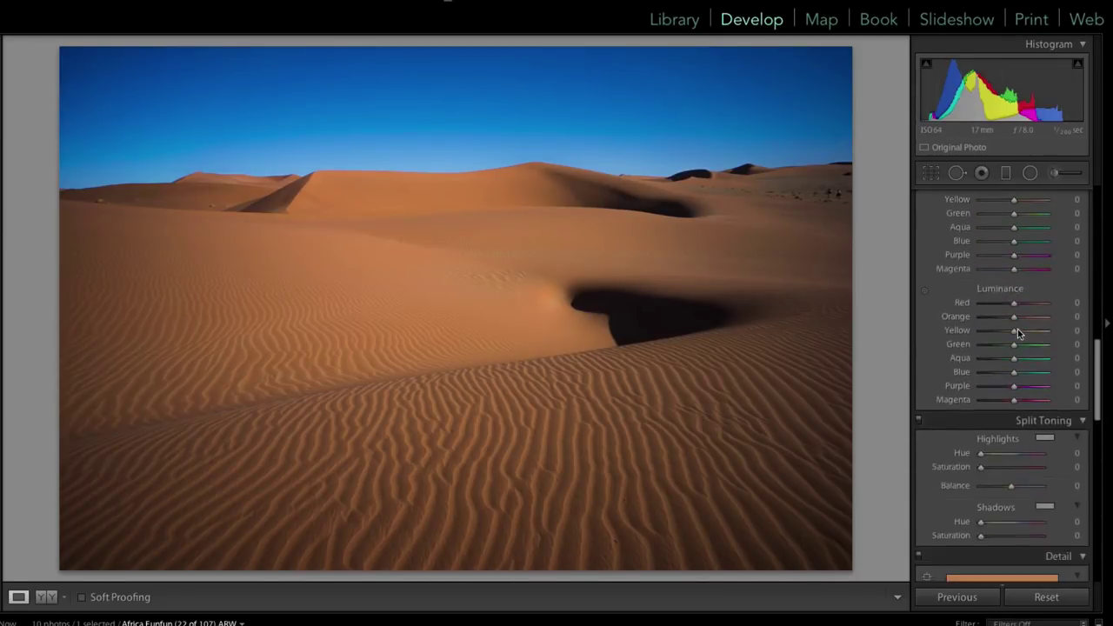
scroll(961, 337, down, 1)
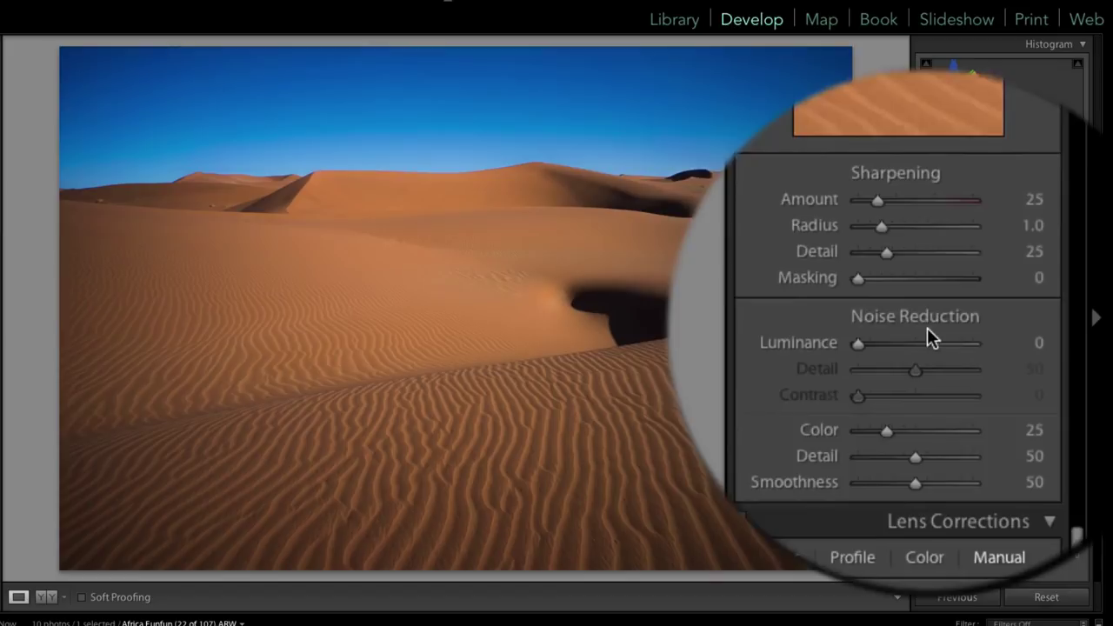
drag(981, 339, 997, 339)
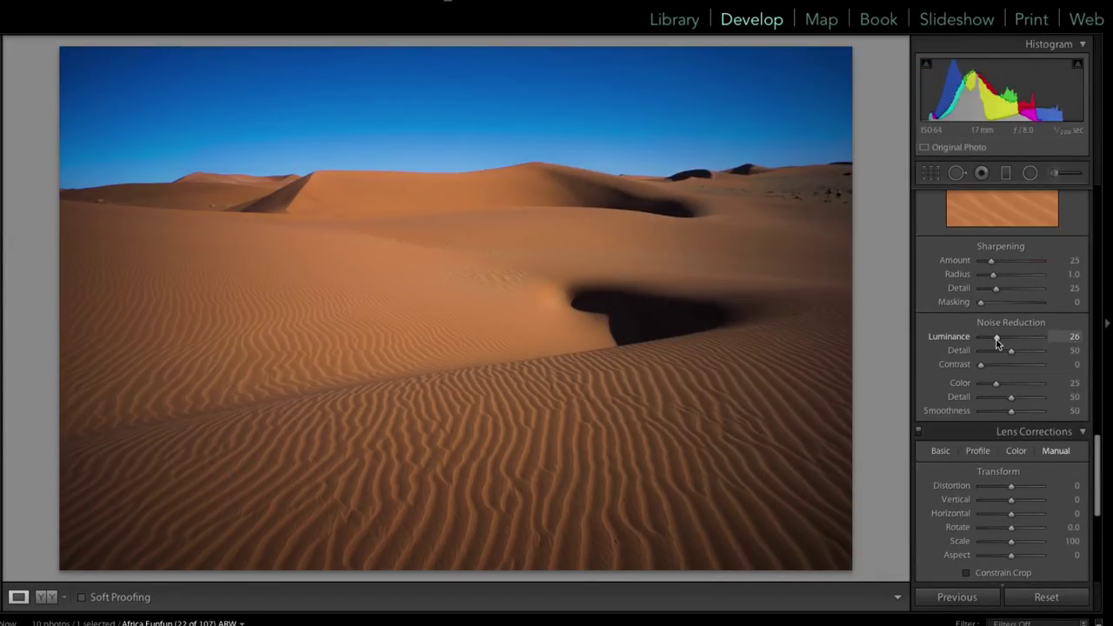
Step: Try a negative post-crop vignette amount on the dune photo and return it to 0
scroll(996, 341, down, 5)
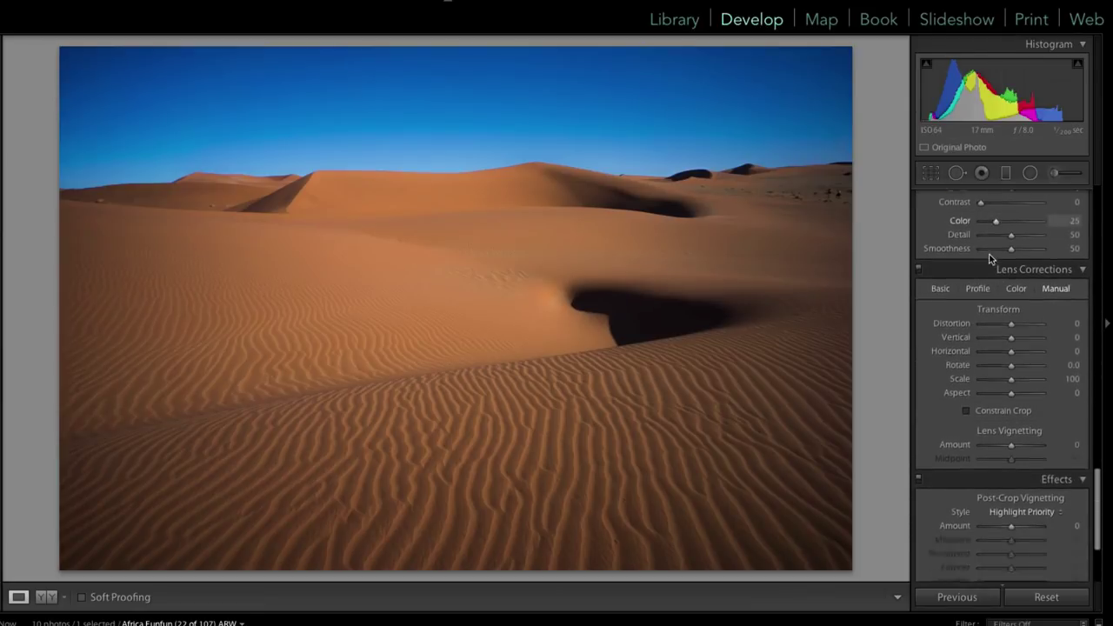
scroll(989, 258, down, 2)
drag(1013, 470, 998, 468)
drag(896, 448, 1011, 462)
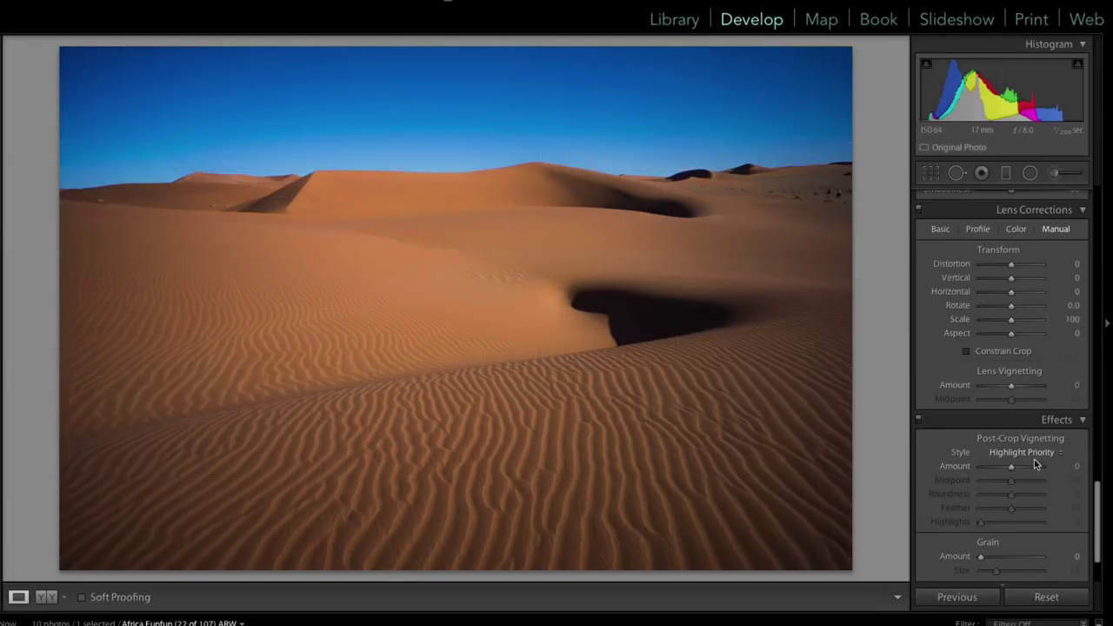
Step: Examine the foreground sand ripples up close at several places and return to the full photo
scroll(1022, 337, up, 4)
scroll(1022, 340, up, 3)
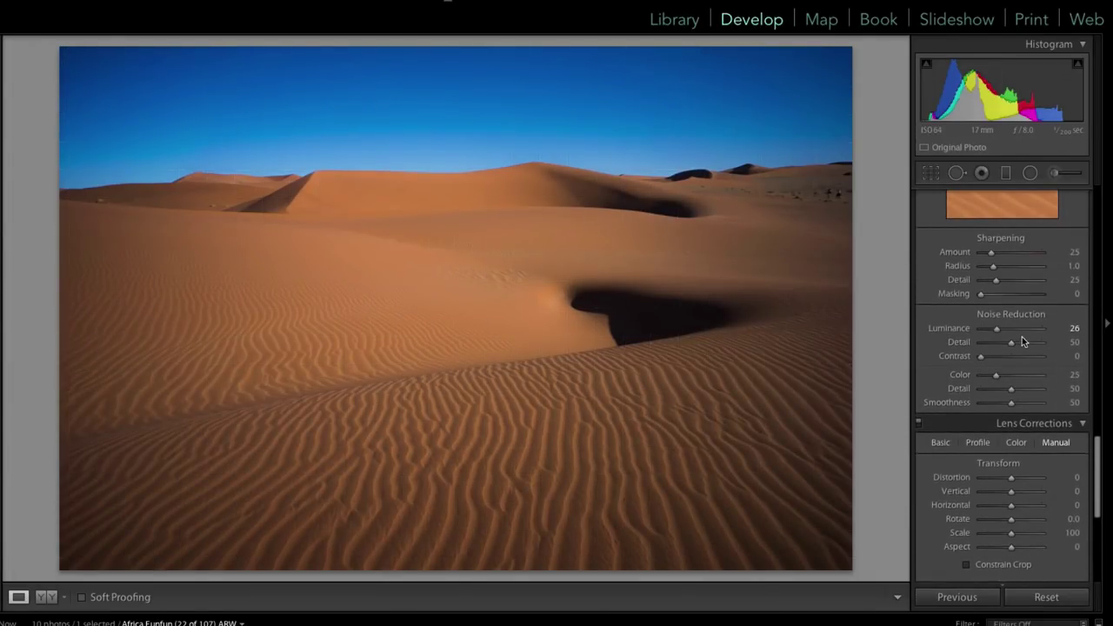
scroll(1022, 337, up, 10)
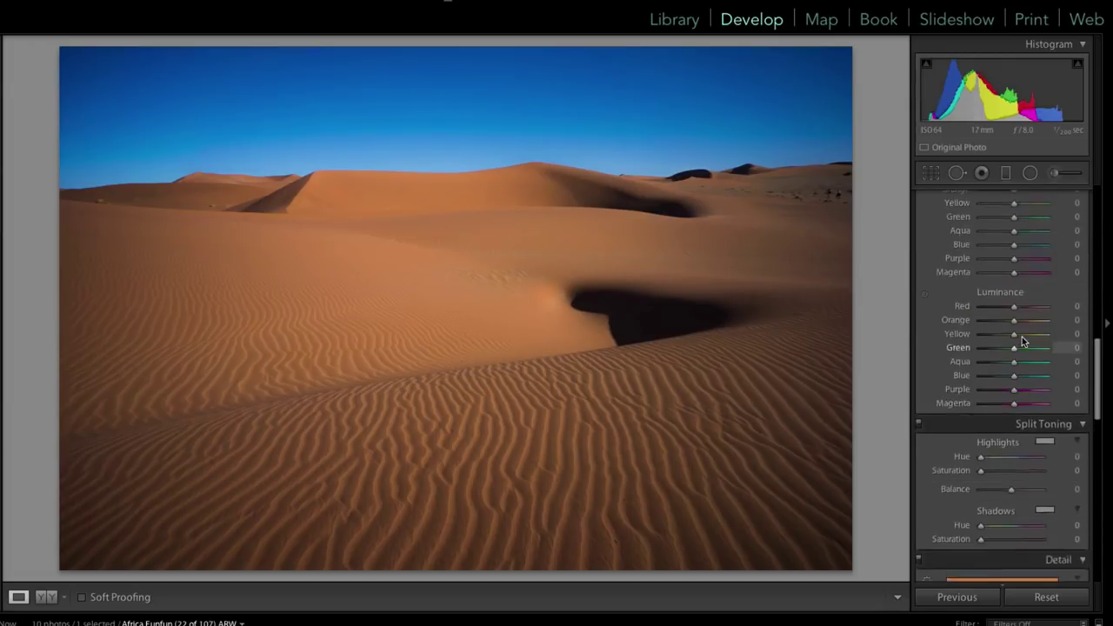
scroll(1026, 410, up, 10)
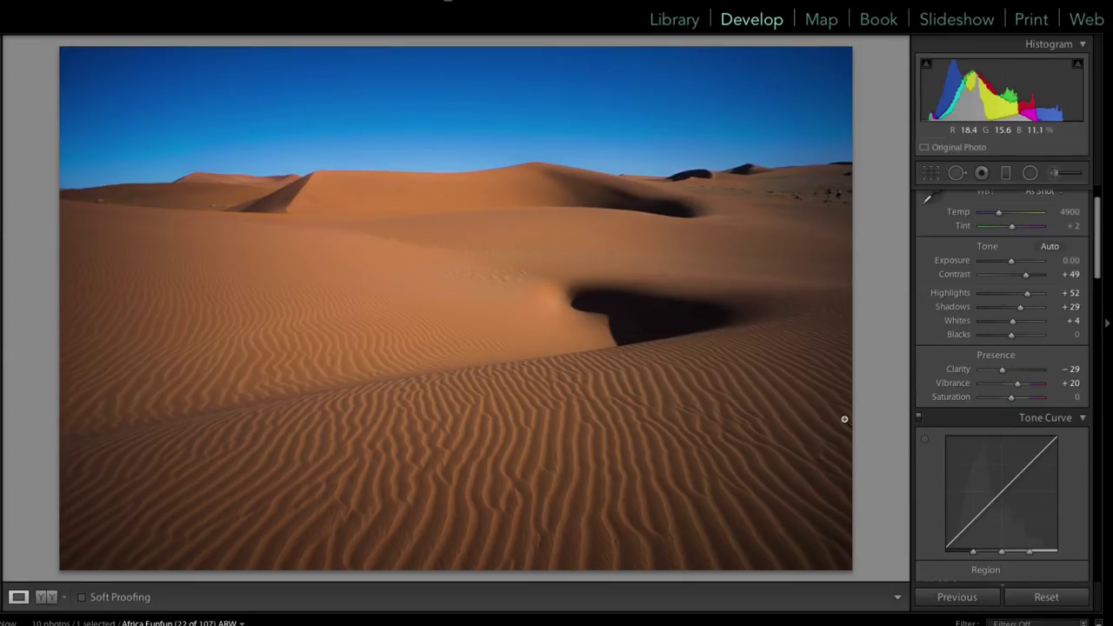
click(464, 466)
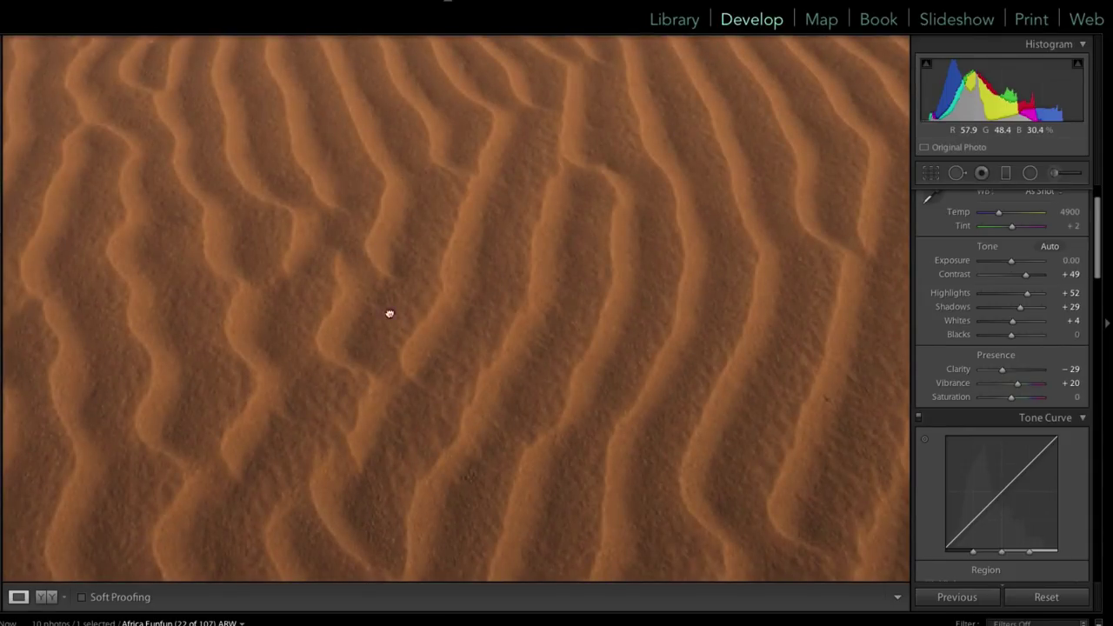
click(404, 366)
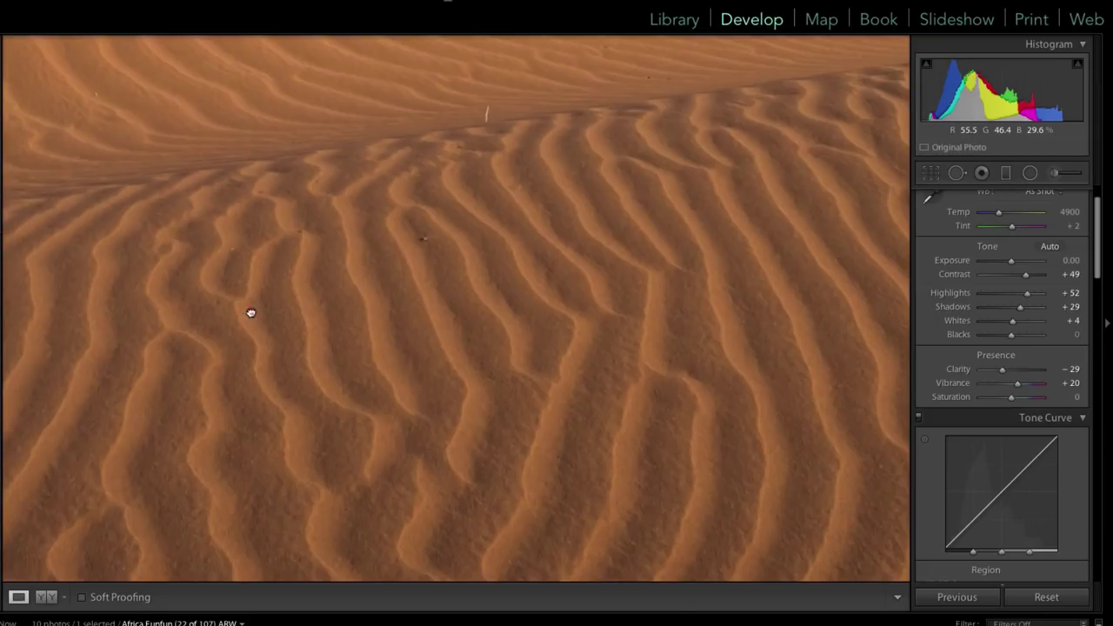
drag(250, 313, 443, 311)
drag(365, 234, 359, 398)
click(359, 398)
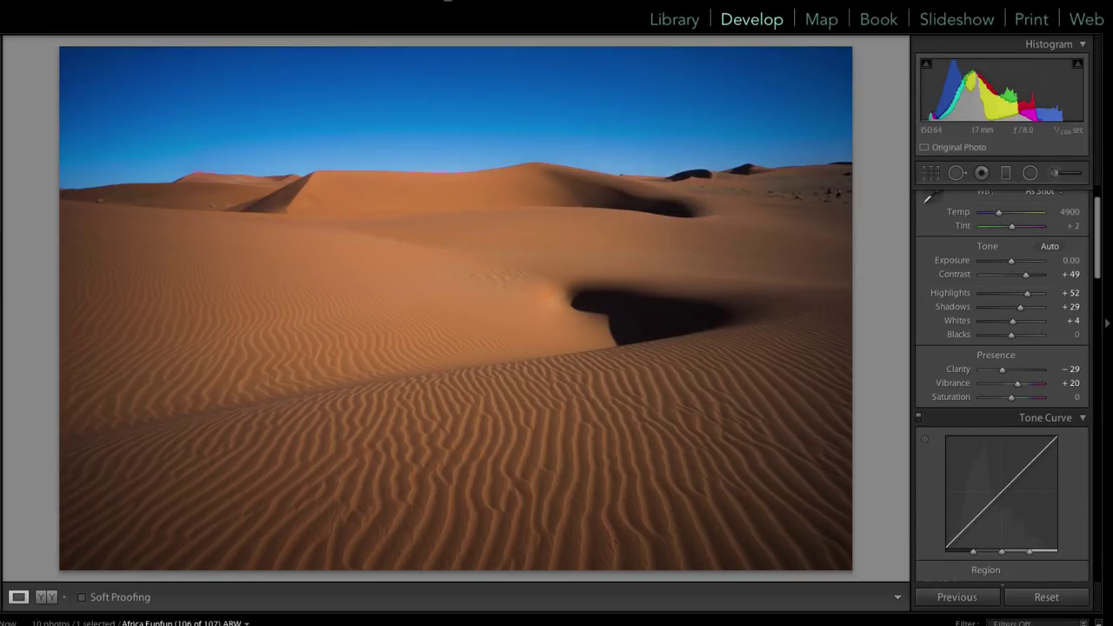
Step: Open the next photo of sand ripples and step back through its edit history from Crop Rectangle to Update Contrast Adjustment
key(Right)
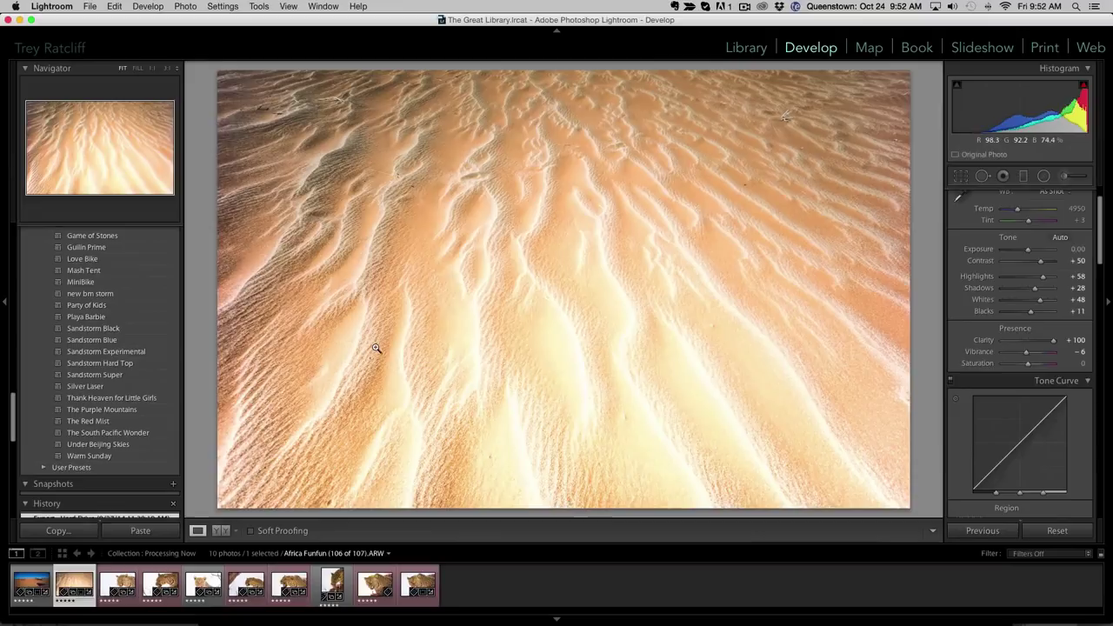
scroll(111, 455, down, 10)
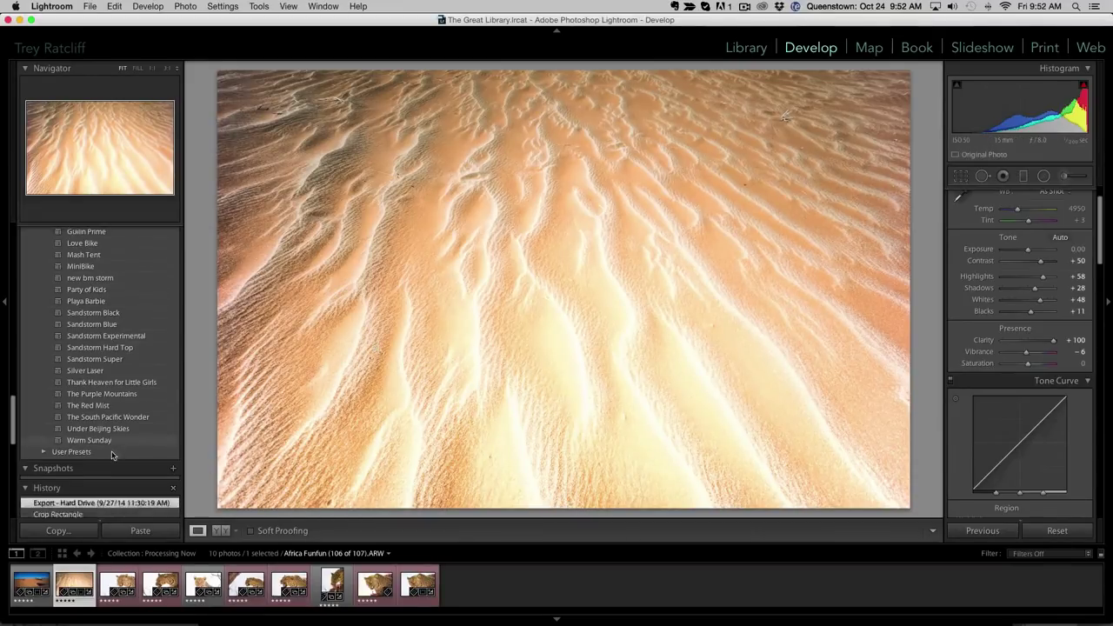
scroll(100, 366, down, 1)
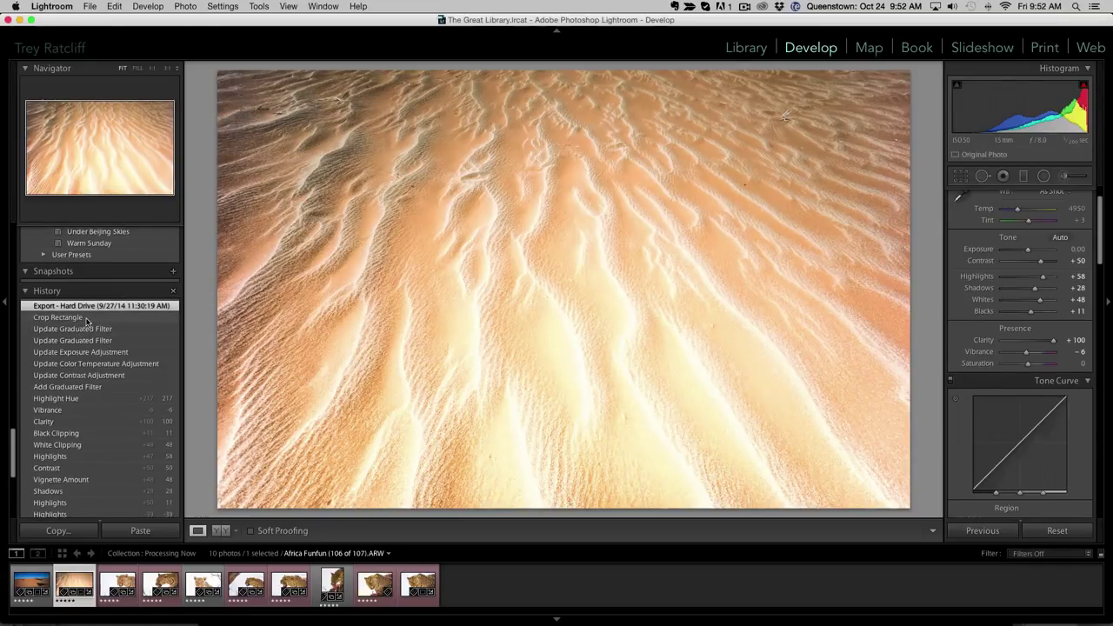
click(86, 319)
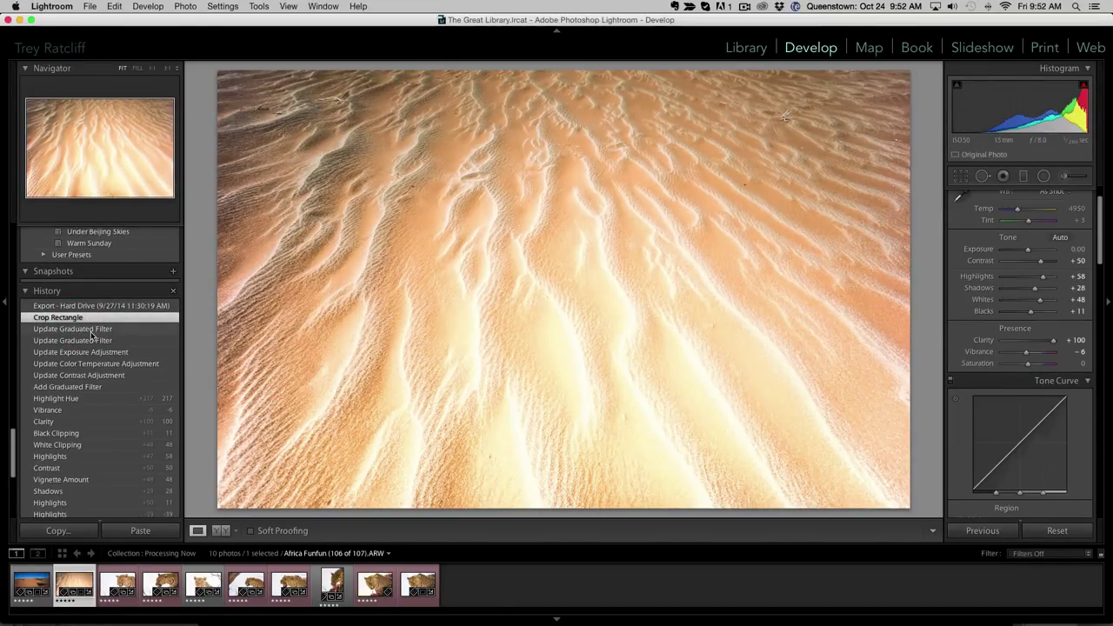
click(90, 331)
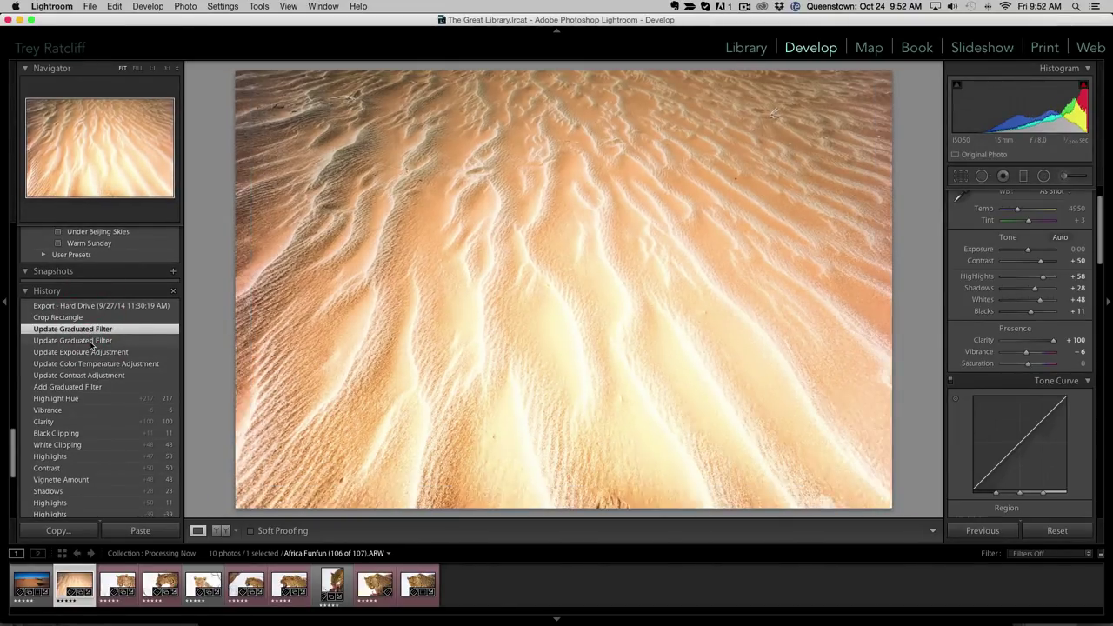
click(90, 340)
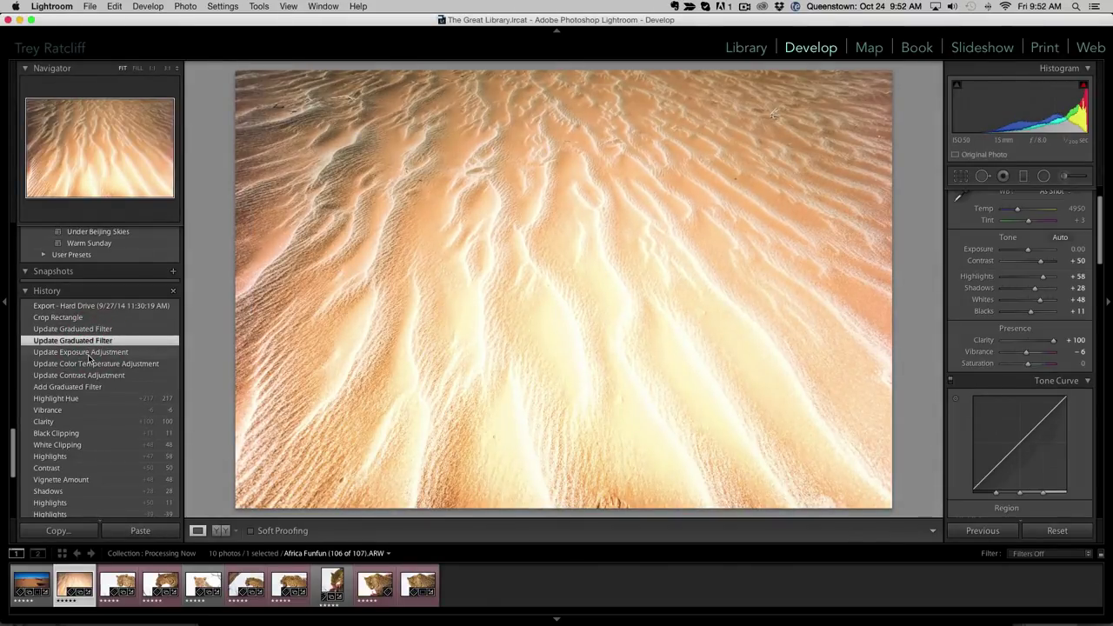
click(87, 353)
click(89, 364)
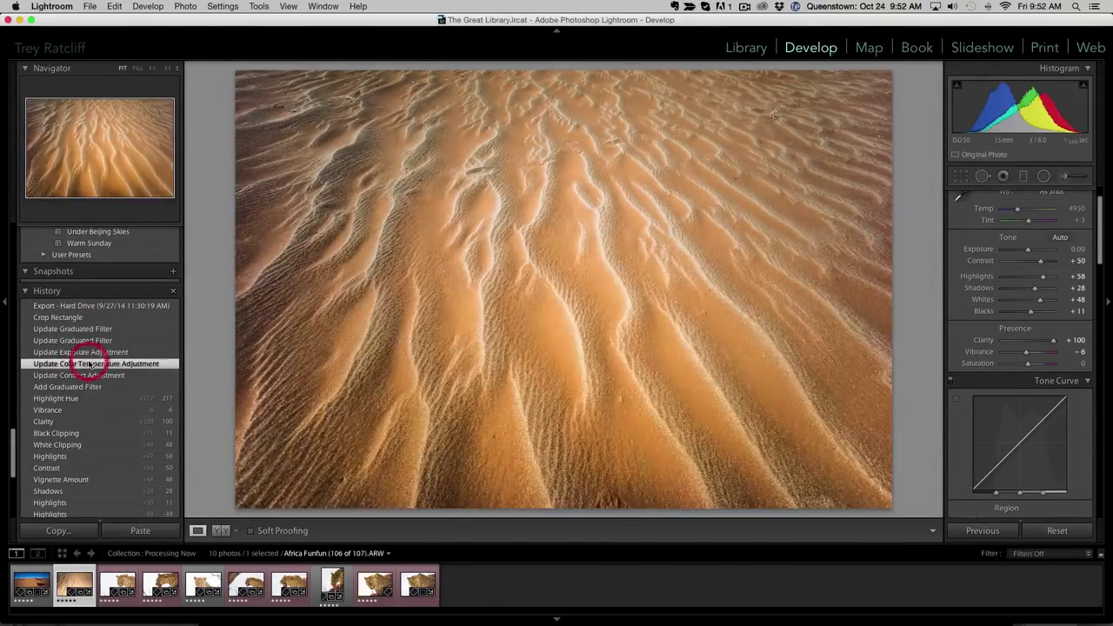
click(90, 375)
Step: Step back through the sand ripple photo's history from Add Graduated Filter through Highlight Hue, Vibrance, Black Clipping, White Clipping and Highlights to Import
scroll(89, 376, down, 3)
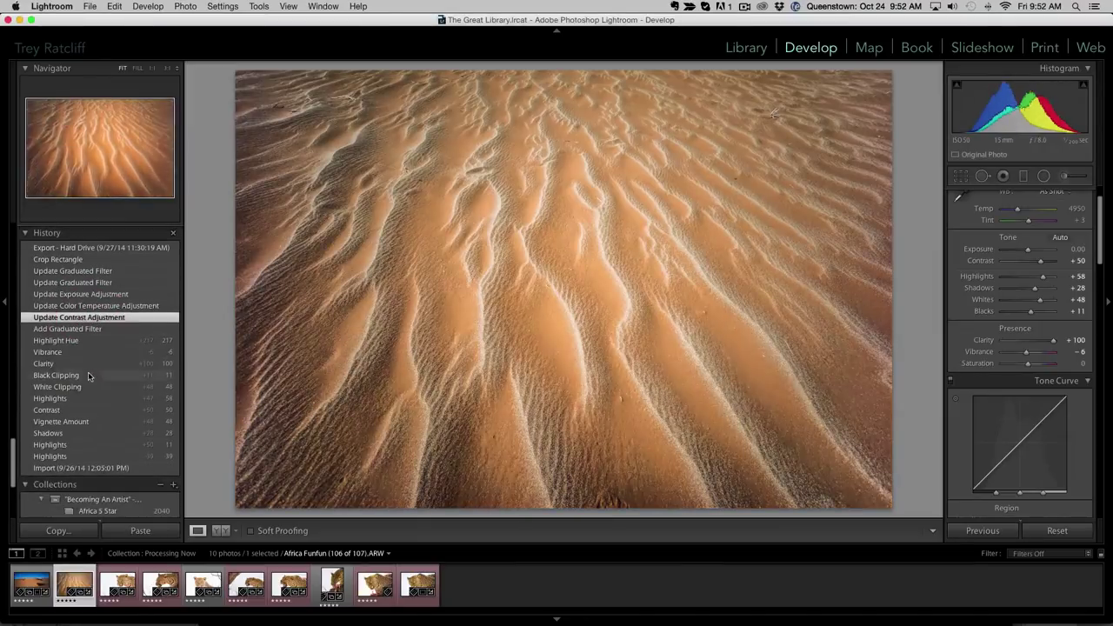
click(82, 328)
click(87, 341)
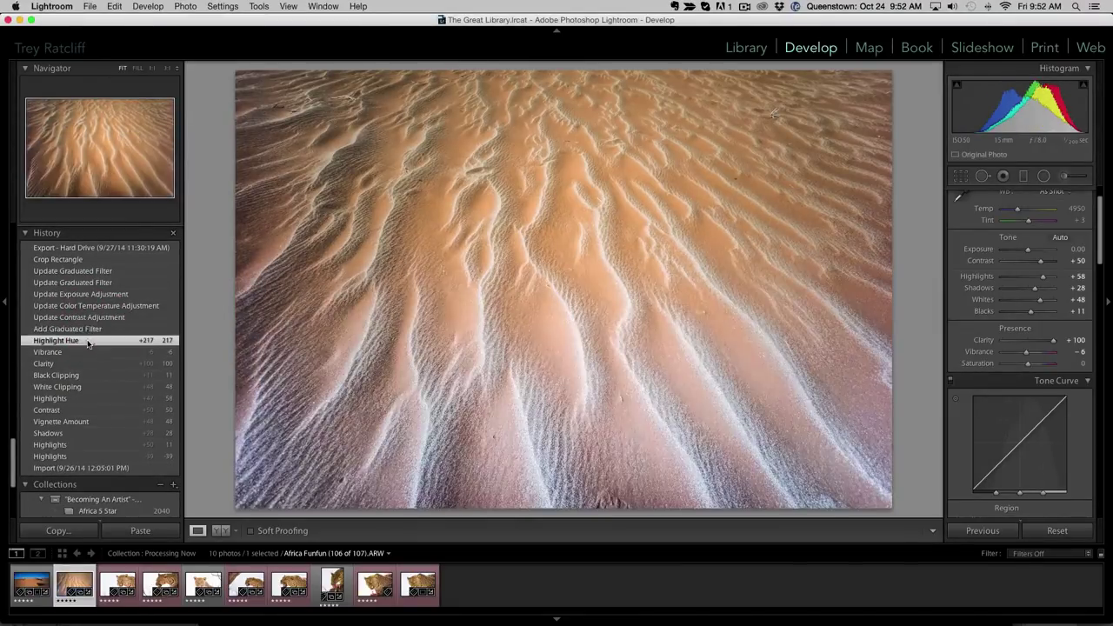
scroll(88, 341, down, 2)
click(87, 316)
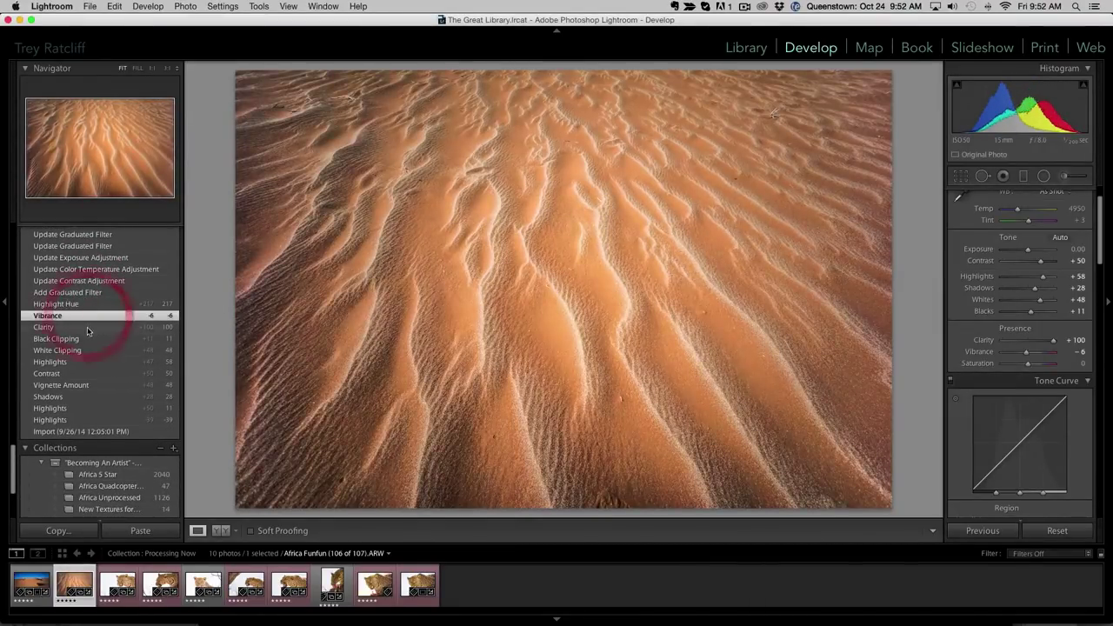
click(87, 339)
click(87, 350)
click(87, 362)
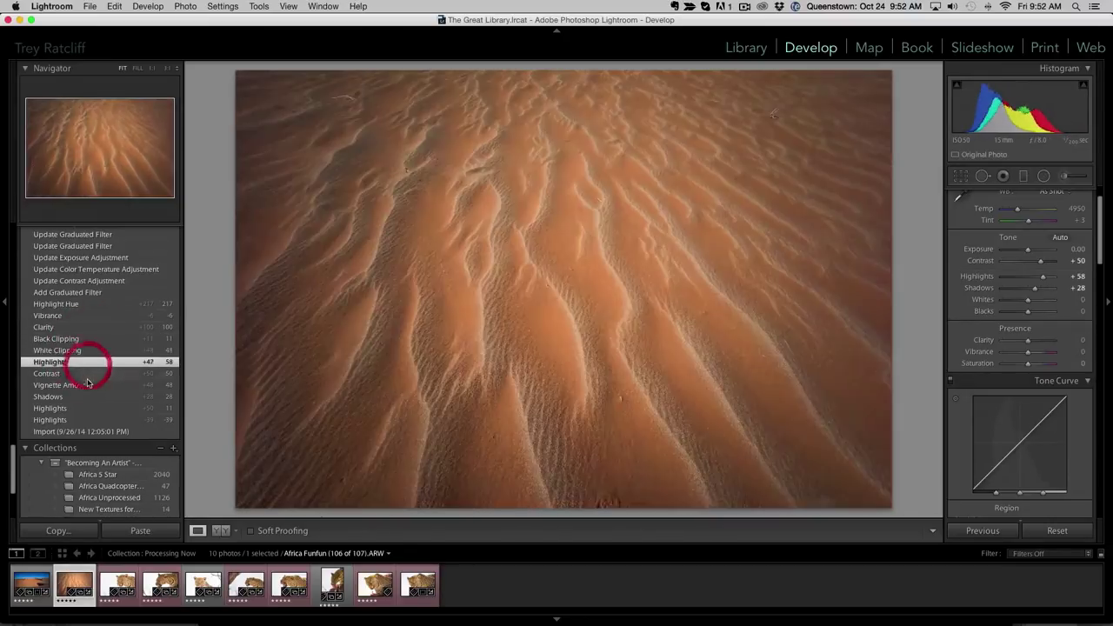
click(88, 433)
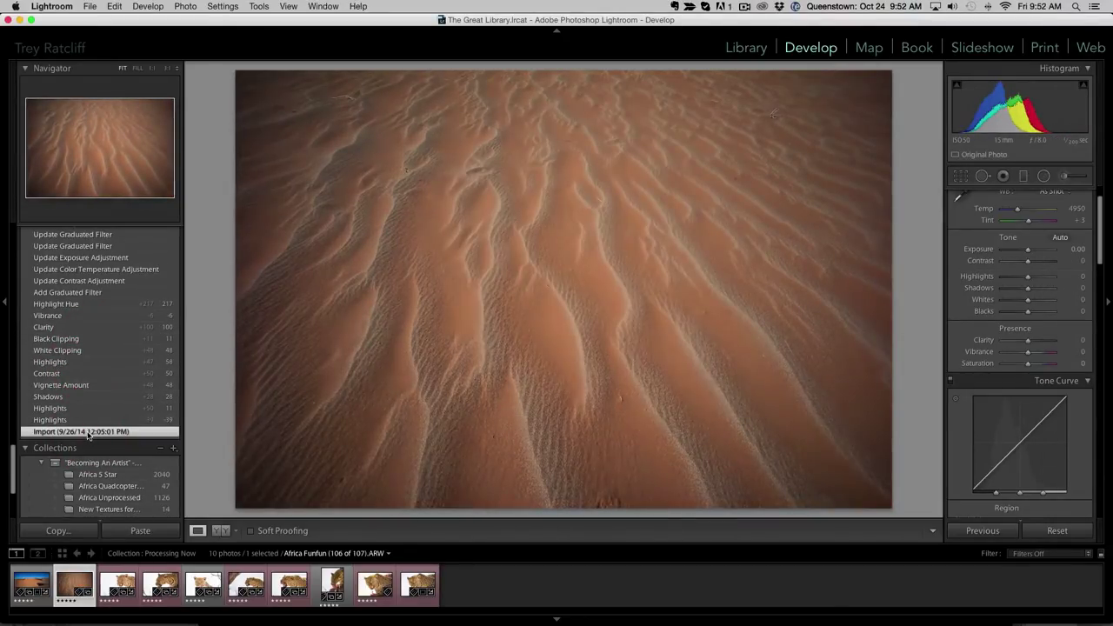
Step: Restore the sand ripple photo to its Export - Hard Drive history state
scroll(104, 317, up, 5)
scroll(104, 331, down, 3)
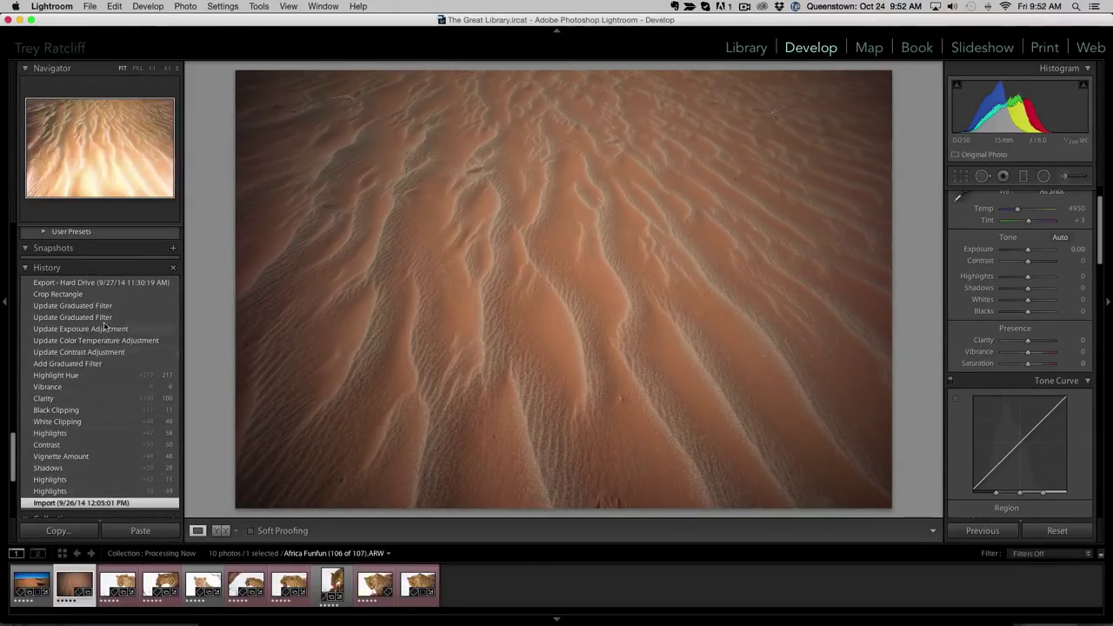
click(102, 284)
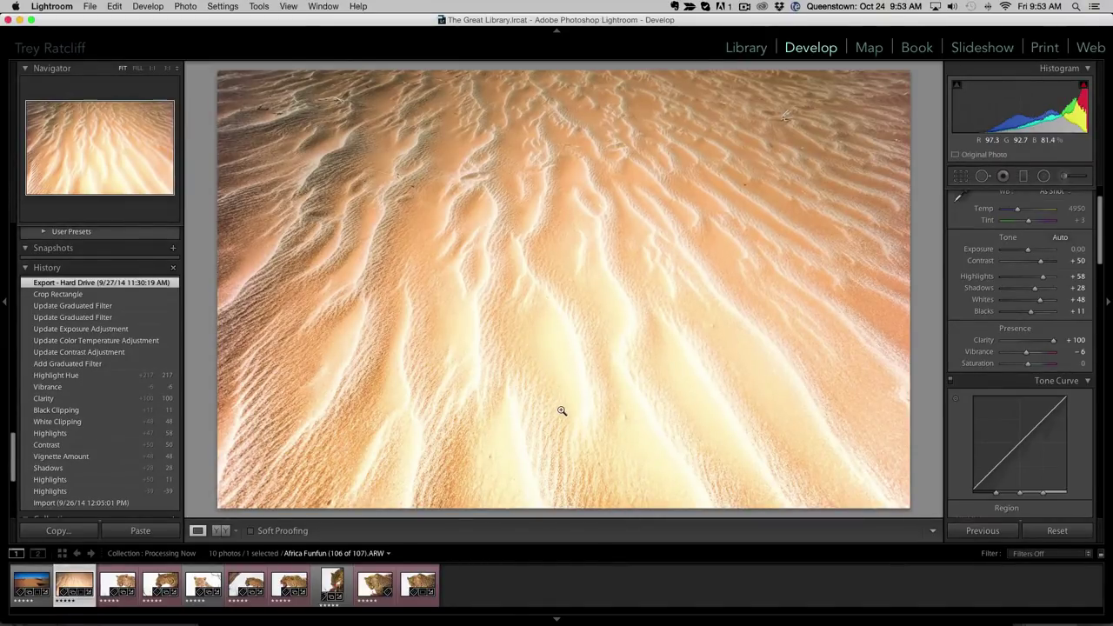
Step: Move on to the first leopard photo and view it as a single large image in the Library
key(Right)
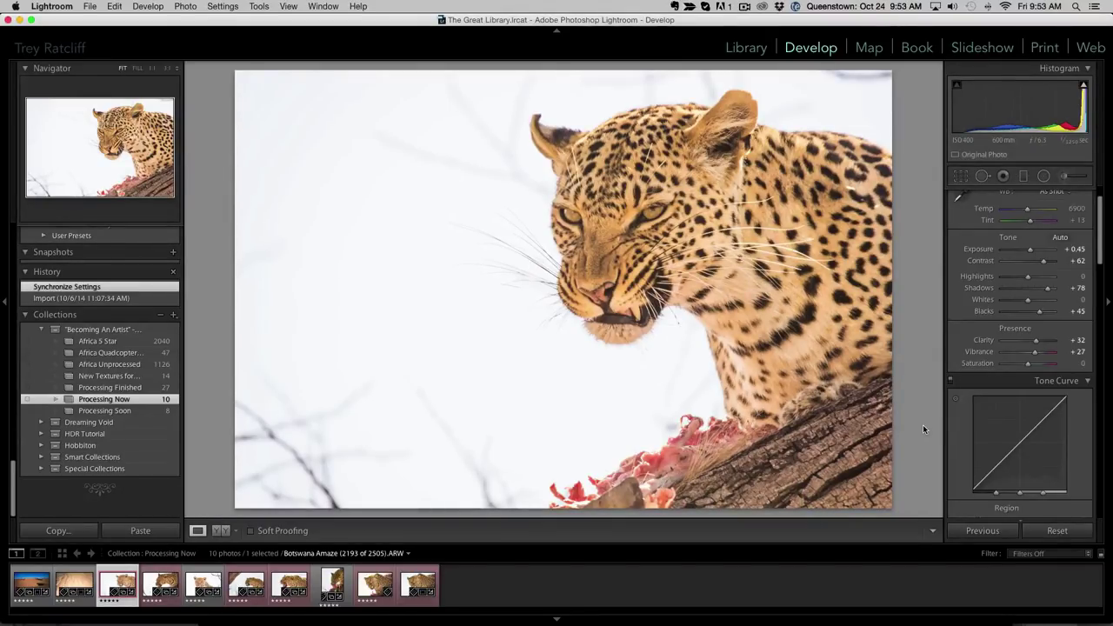
click(768, 424)
click(770, 422)
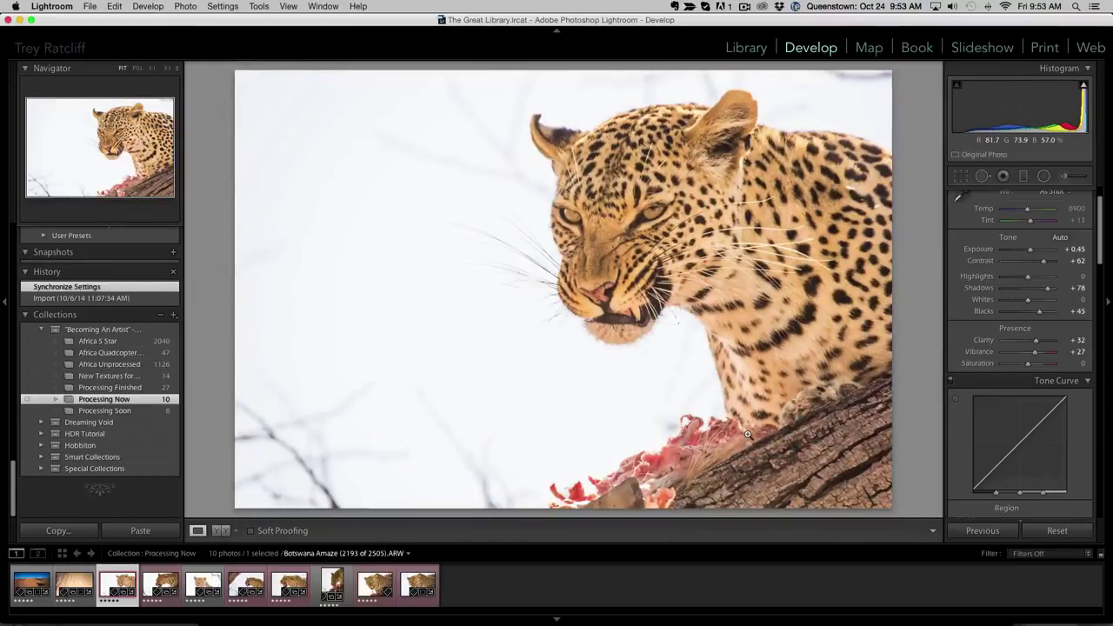
key(g)
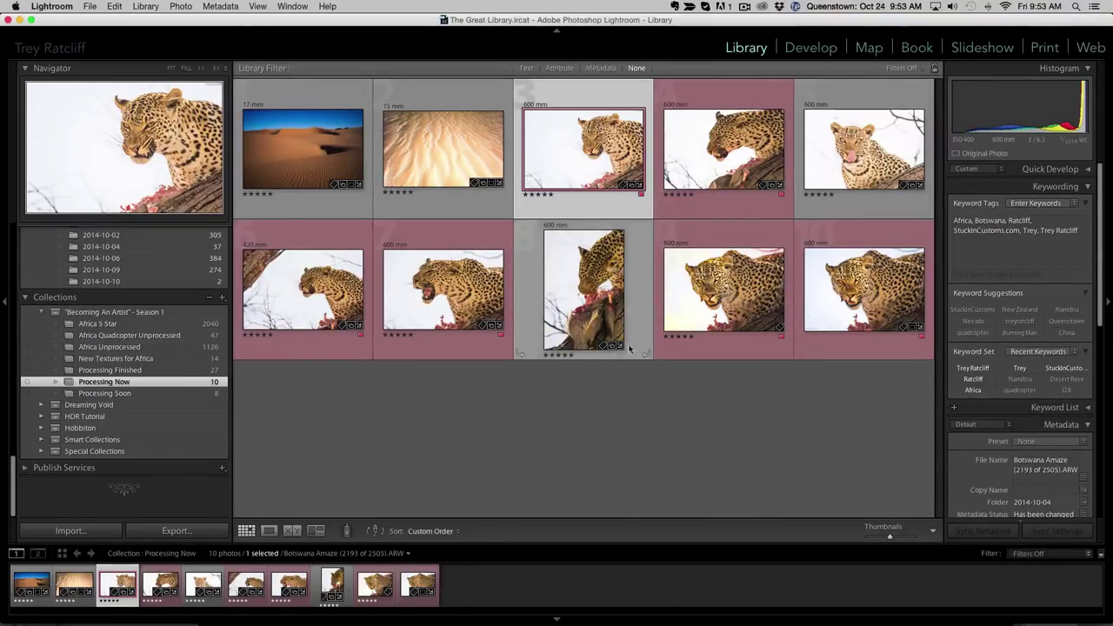
double_click(582, 159)
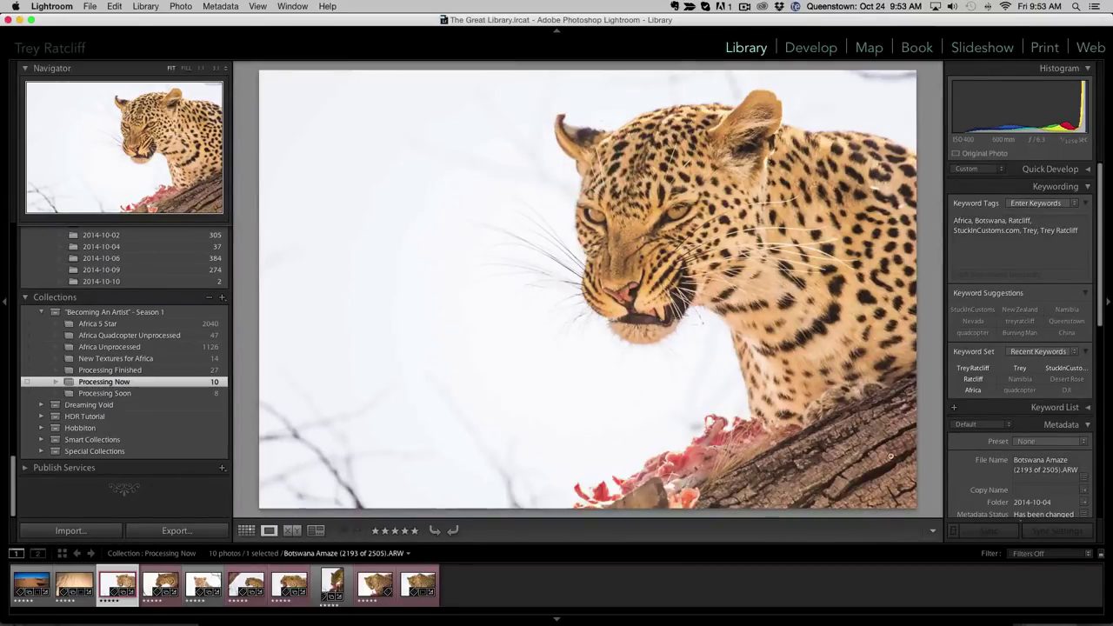
Step: Page through the following leopard photos up to Botswana Amaze (2002 of 2505)-Edit.psd
key(Right)
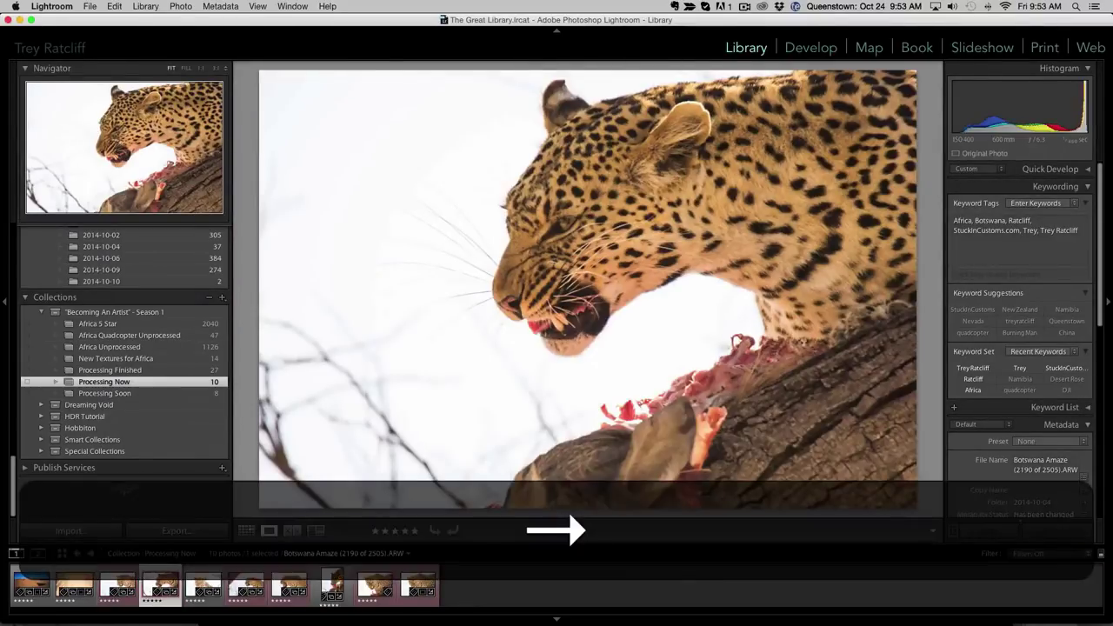
key(Right)
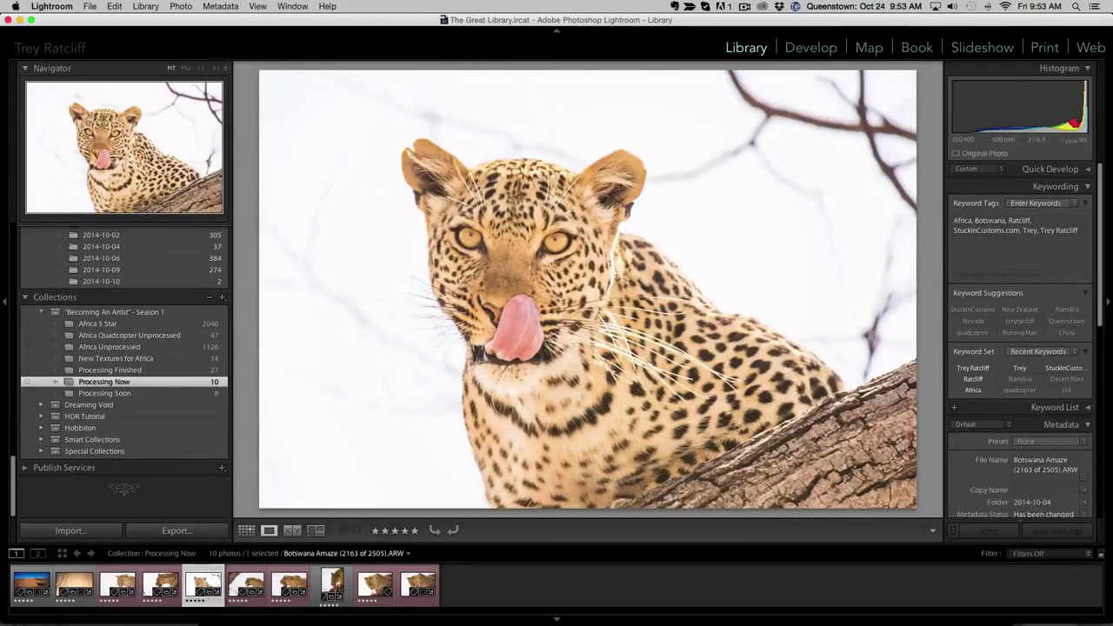
key(Right)
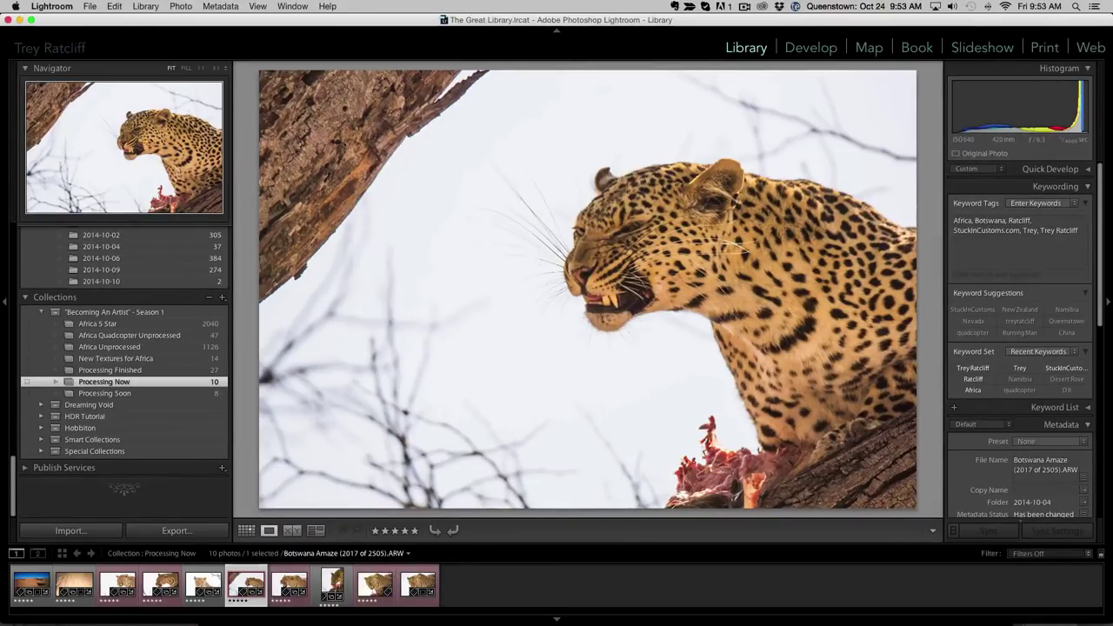
key(Right)
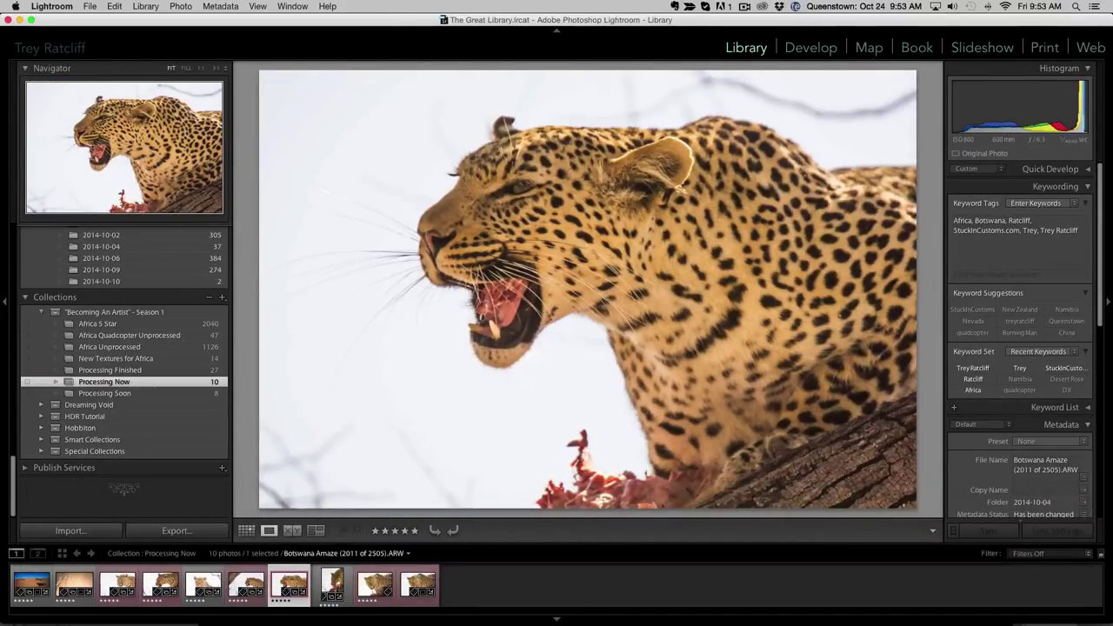
key(Right)
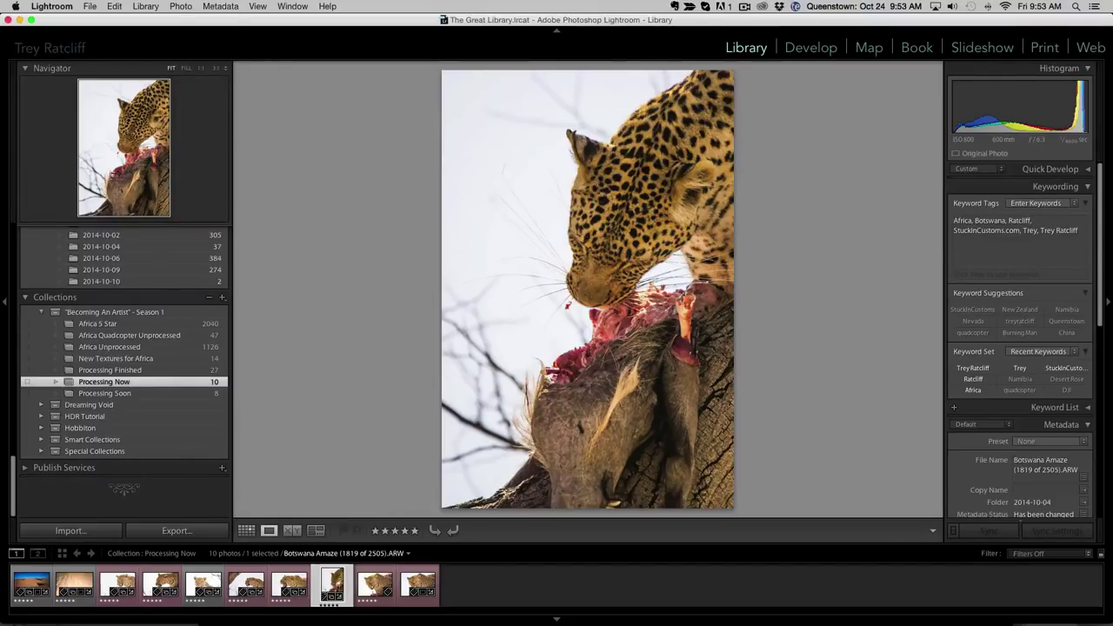
key(Right)
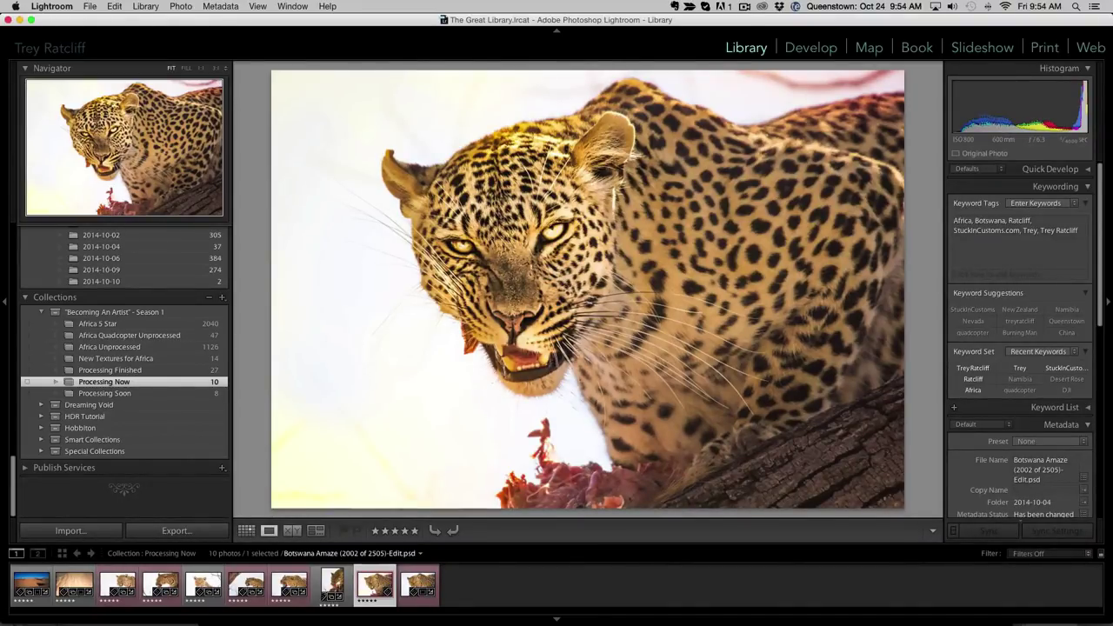
Step: Look over the Develop history of the Photoshop-edited leopard photo and of its raw version, Botswana Amaze (2002 of 2505).ARW
key(d)
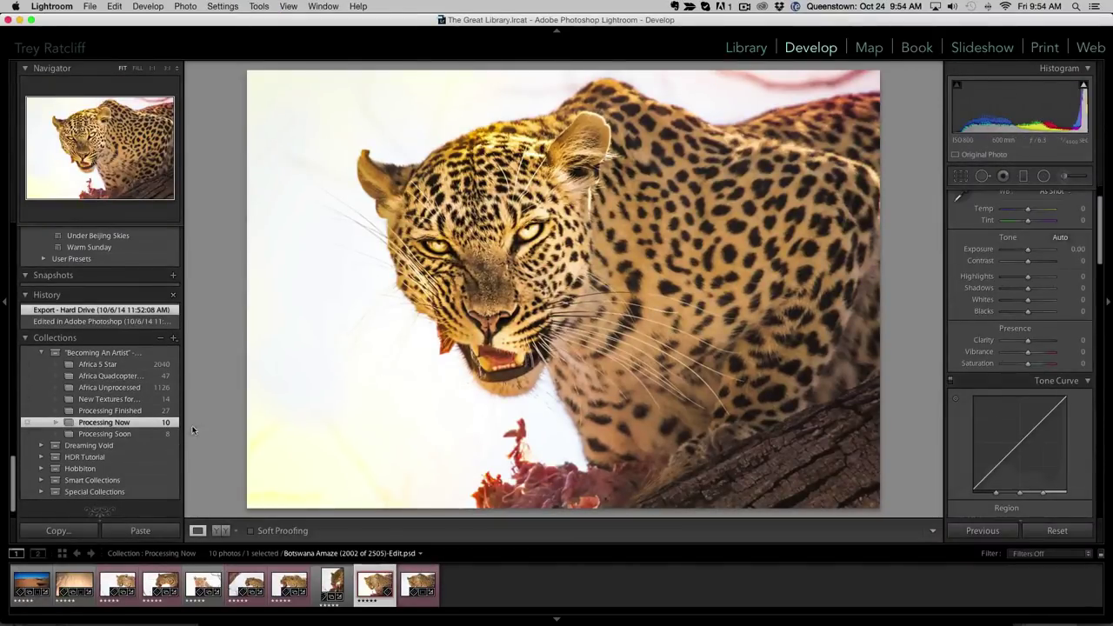
scroll(157, 401, up, 5)
scroll(143, 402, down, 5)
key(Right)
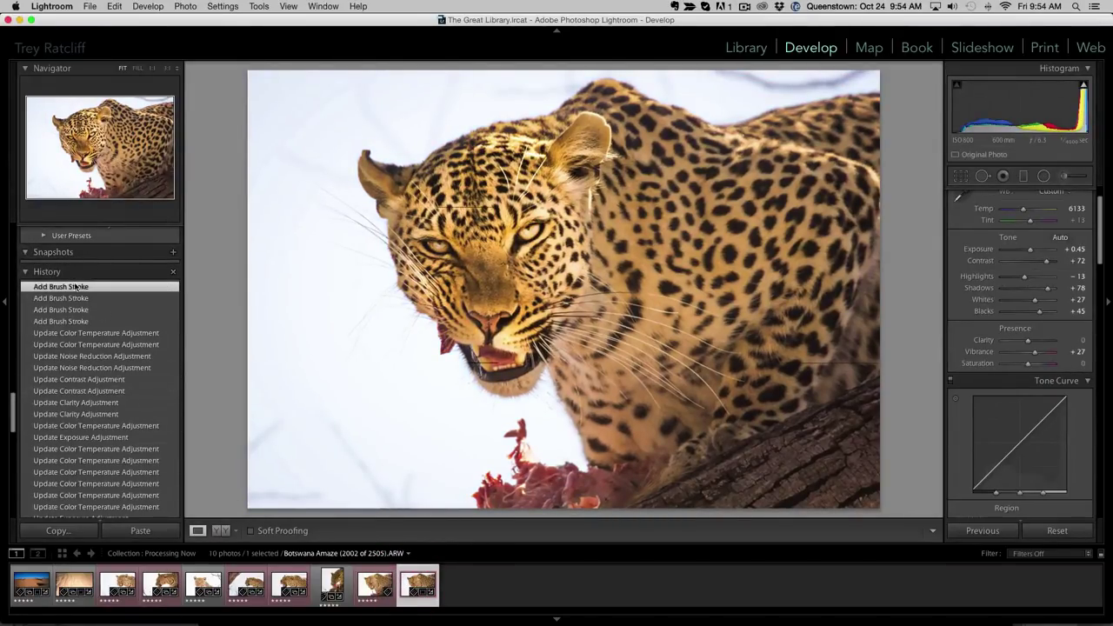
scroll(97, 421, down, 3)
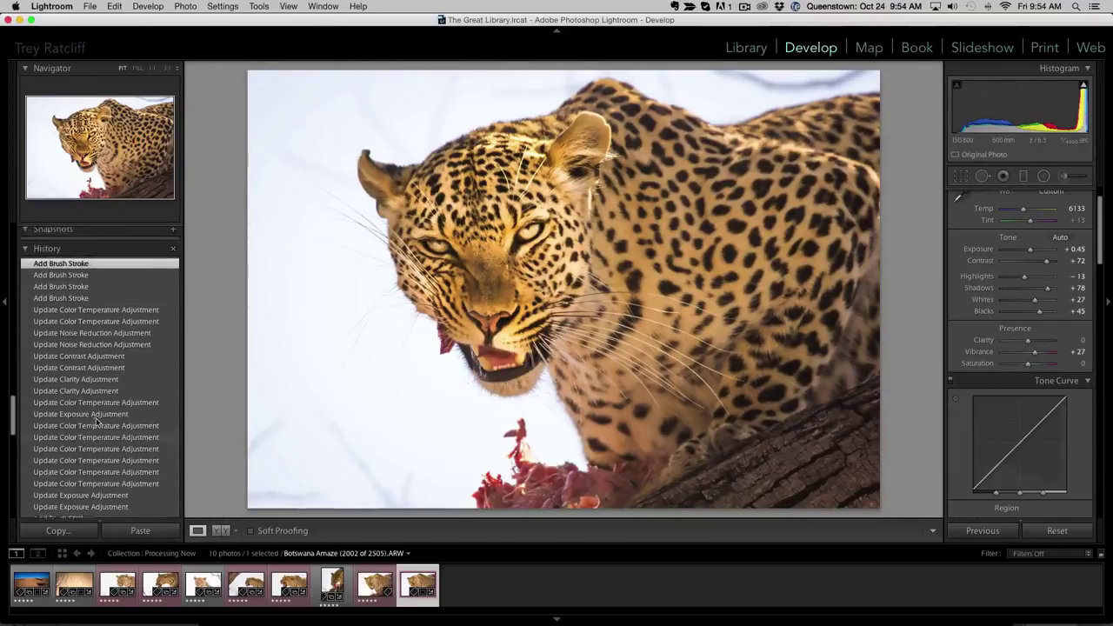
scroll(114, 389, down, 15)
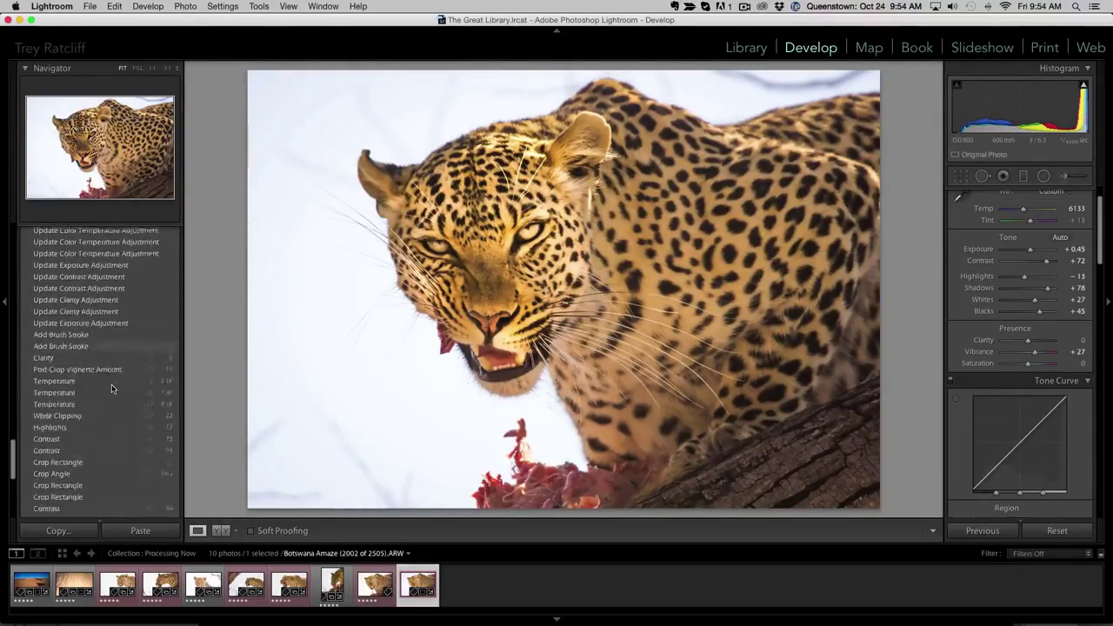
Step: Compare the raw leopard photo's Import state with its latest Add Brush Stroke state
click(99, 383)
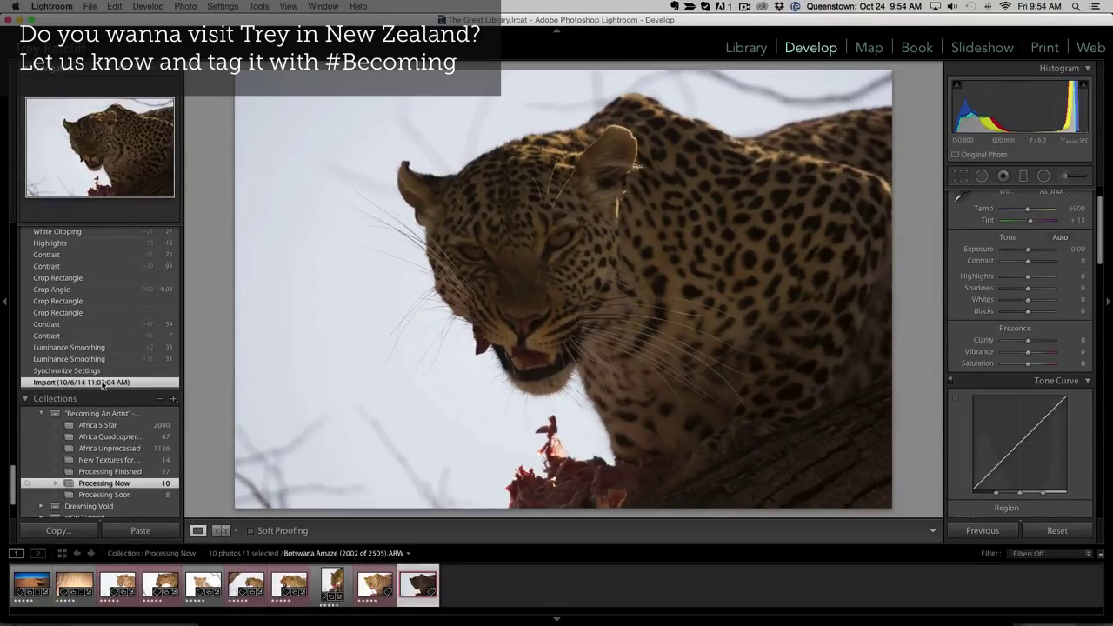
scroll(101, 294, up, 15)
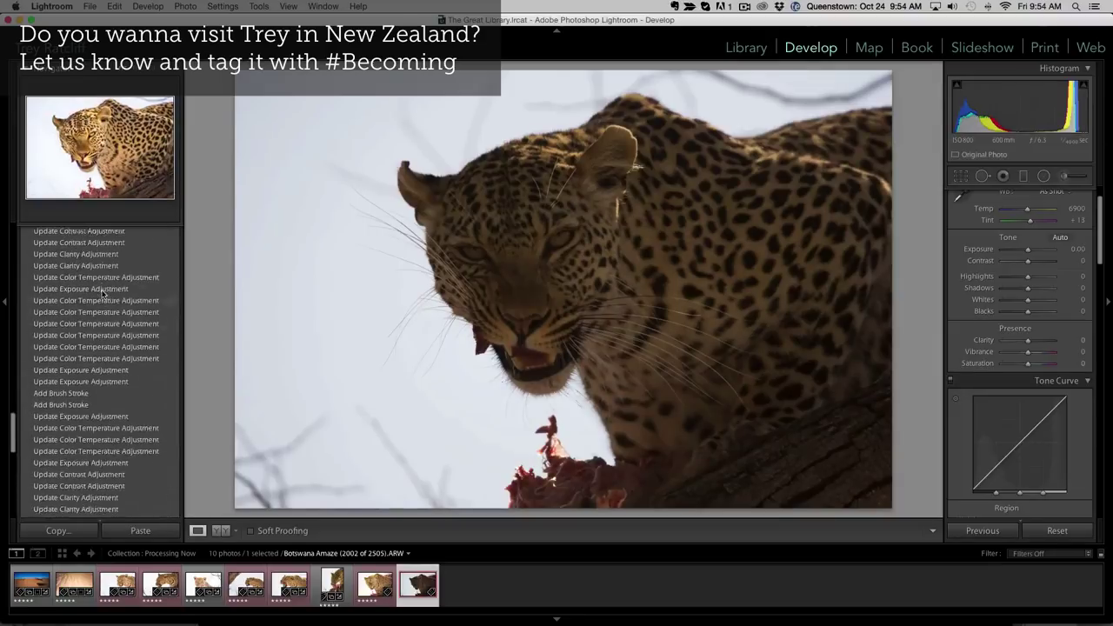
scroll(128, 422, up, 5)
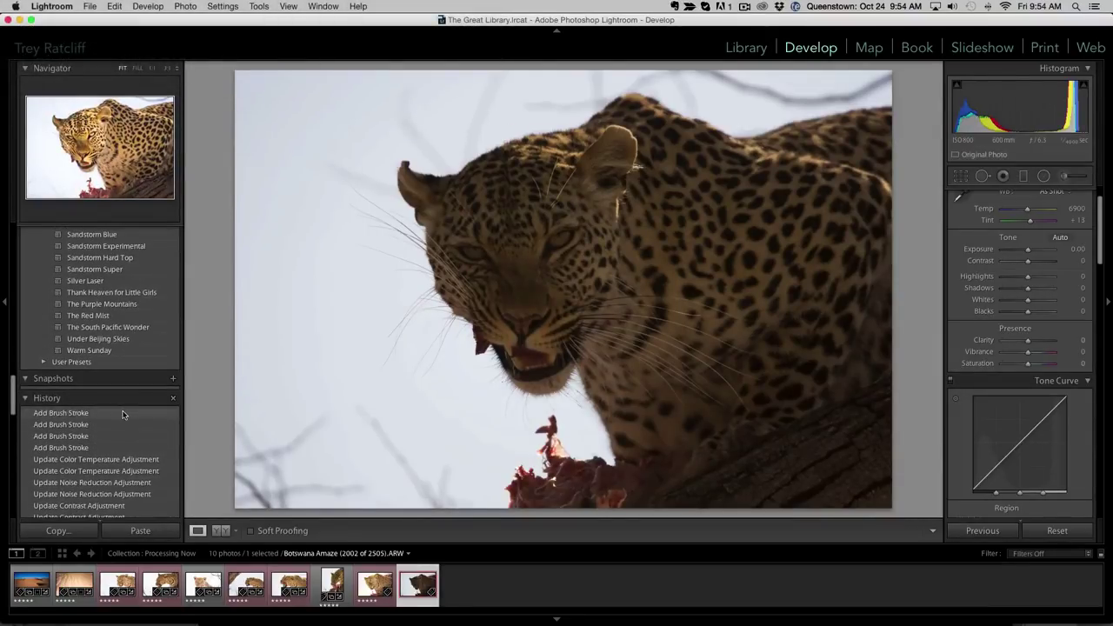
click(123, 413)
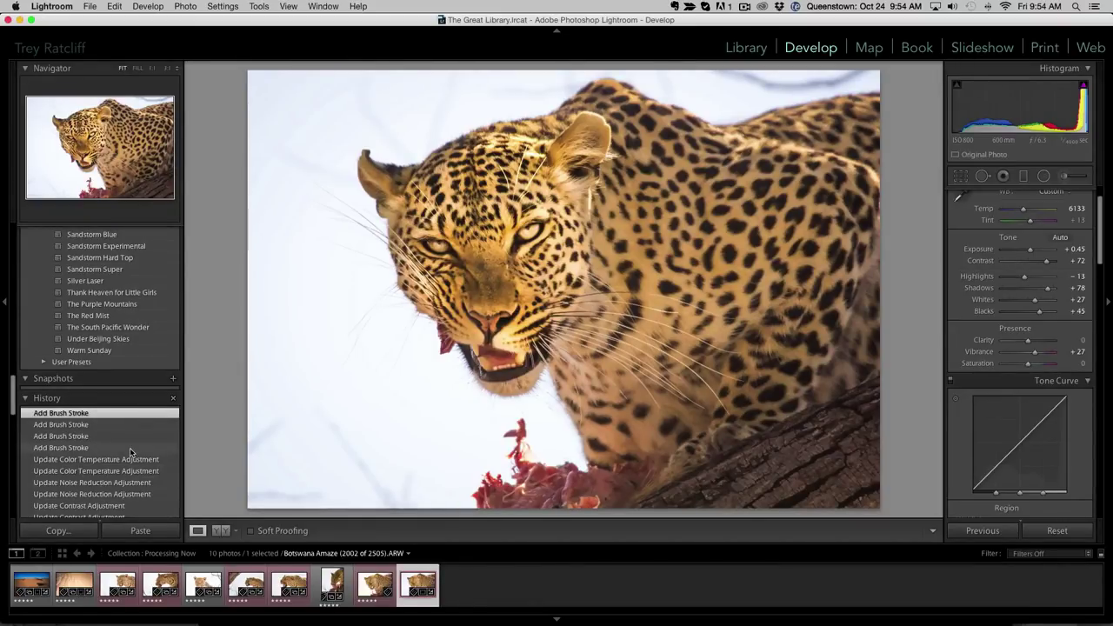
Step: Revert the leopard photo to Synchronize Settings and set contrast to +53, shadows +62, blacks +60, clarity +15 and vibrance +28
scroll(131, 451, down, 15)
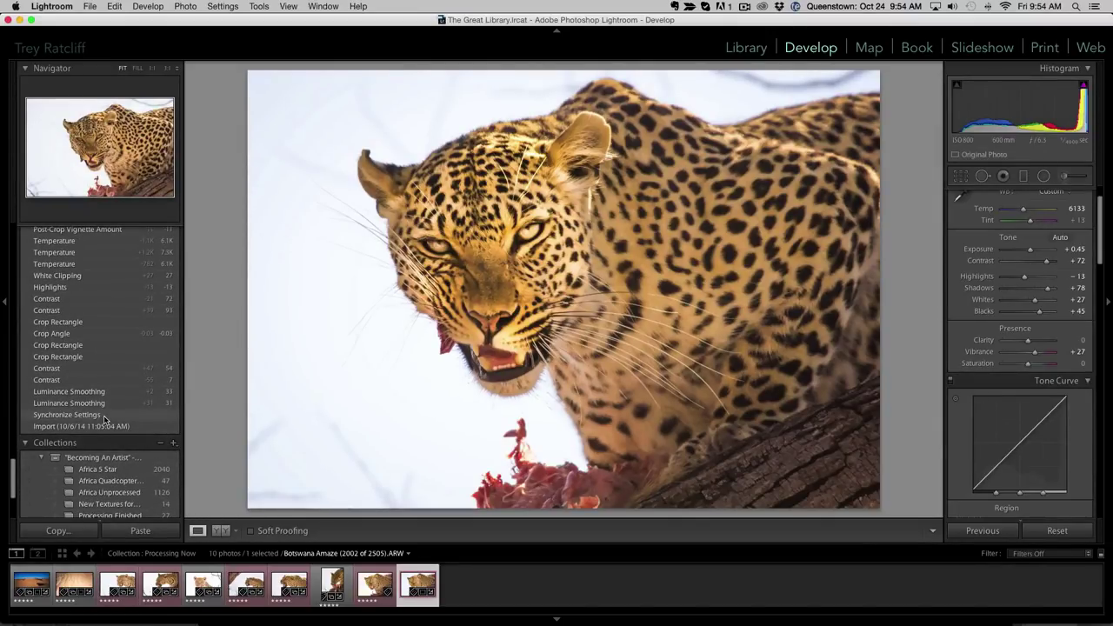
click(102, 415)
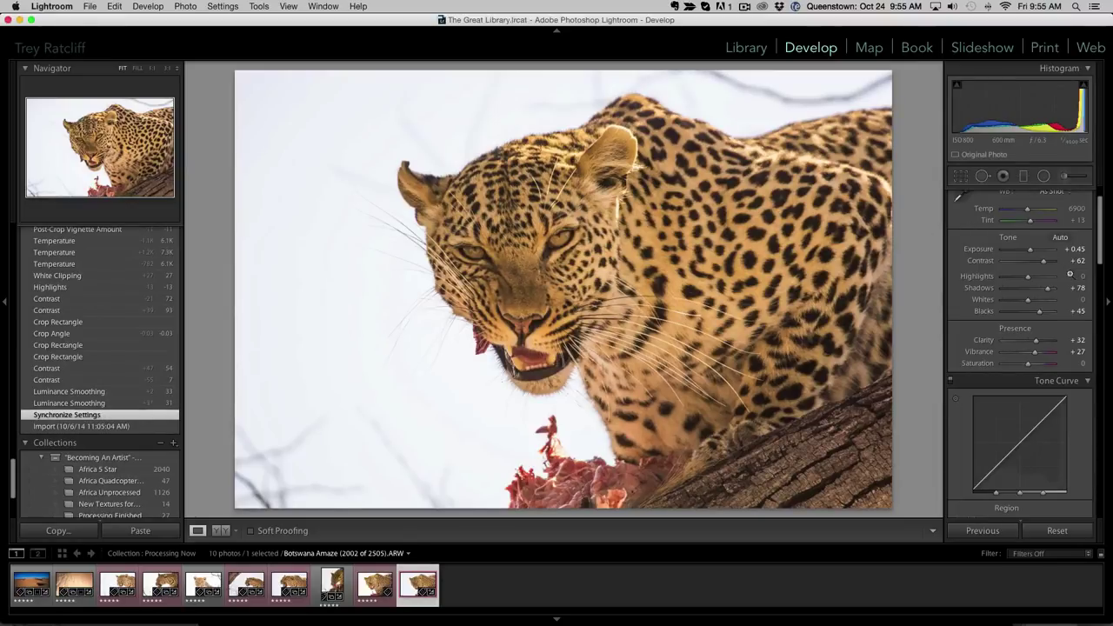
scroll(1048, 287, up, 2)
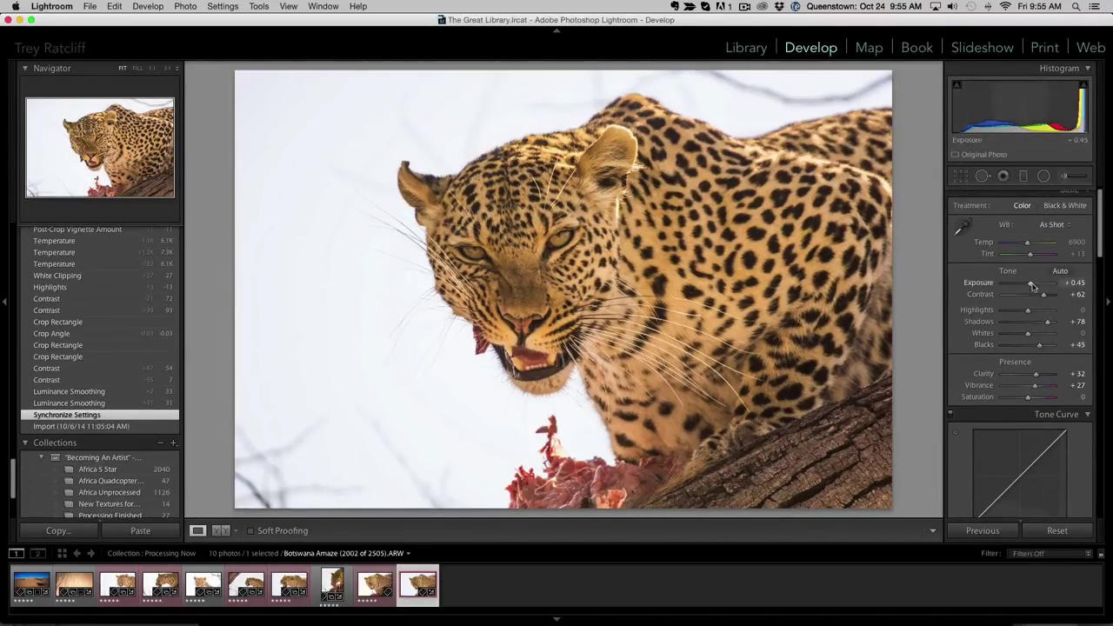
drag(1035, 294, 1043, 325)
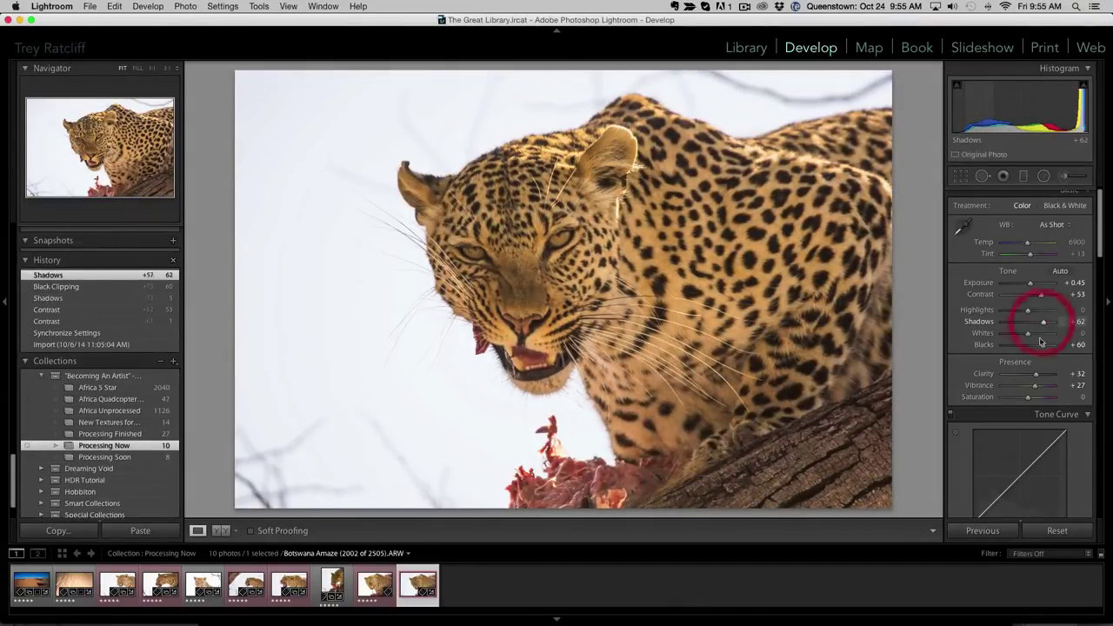
drag(1038, 375, 1035, 385)
Step: Set the leopard photo's luminance noise reduction to 15
scroll(1034, 387, down, 2)
scroll(1034, 387, down, 10)
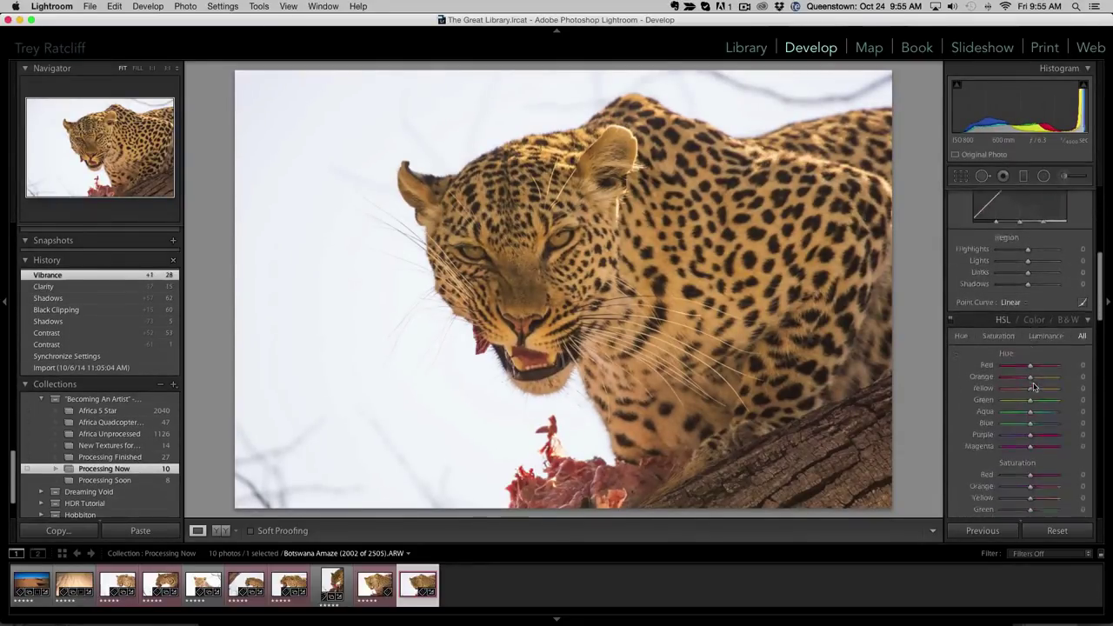
scroll(1034, 387, down, 10)
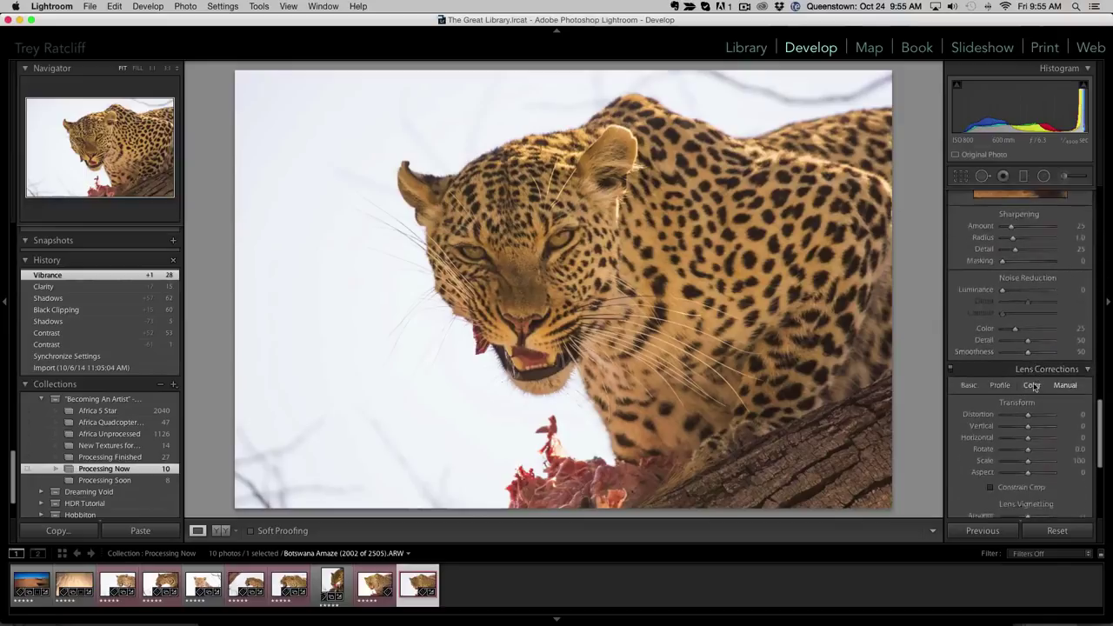
scroll(1034, 387, up, 6)
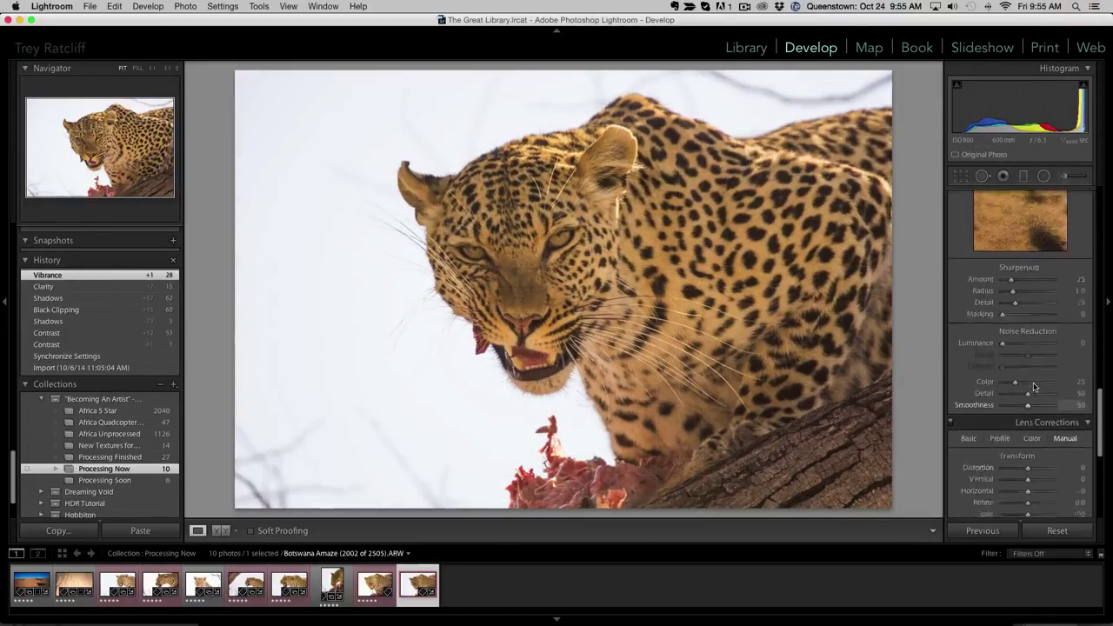
drag(1002, 360, 1010, 361)
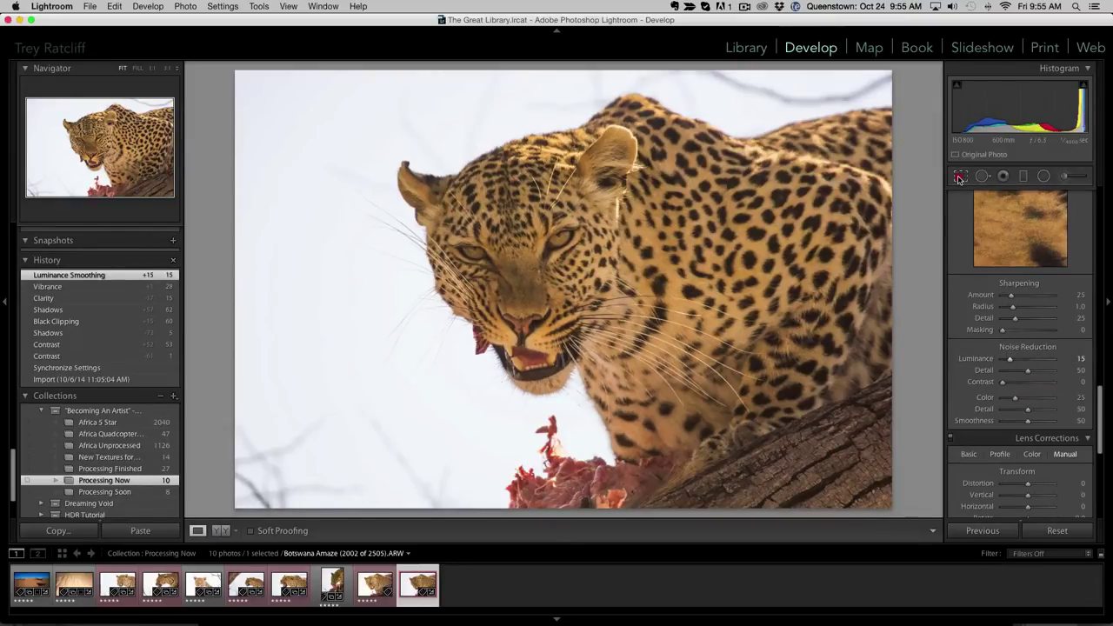
Step: Crop the leopard photo, trimming a strip of empty sky off its left side and a thin strip off its top
click(960, 177)
drag(234, 290, 258, 291)
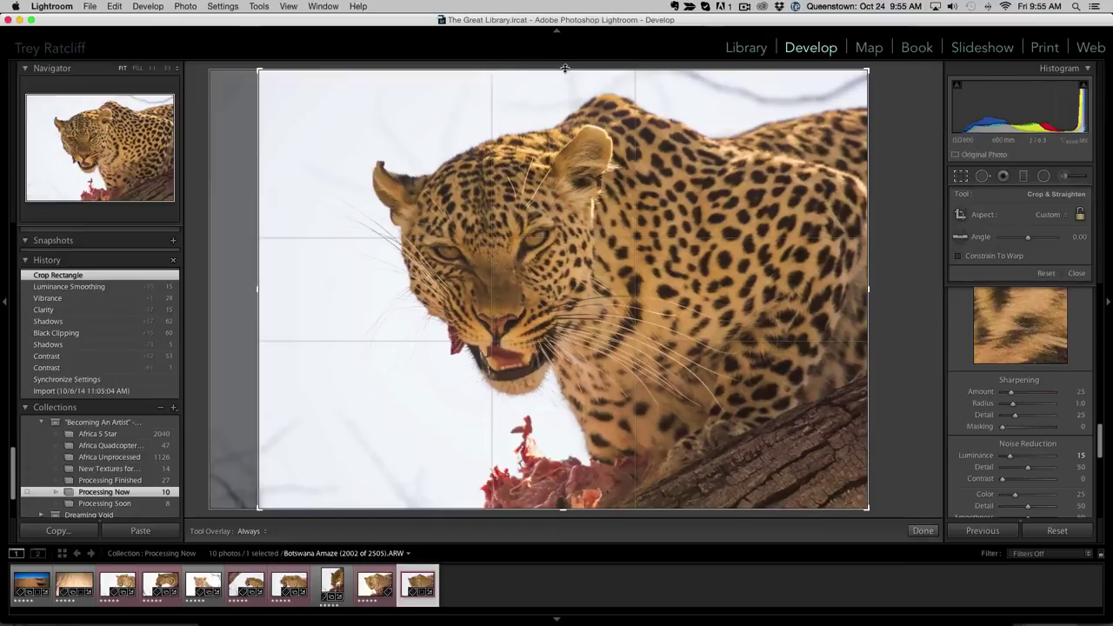
drag(564, 68, 564, 76)
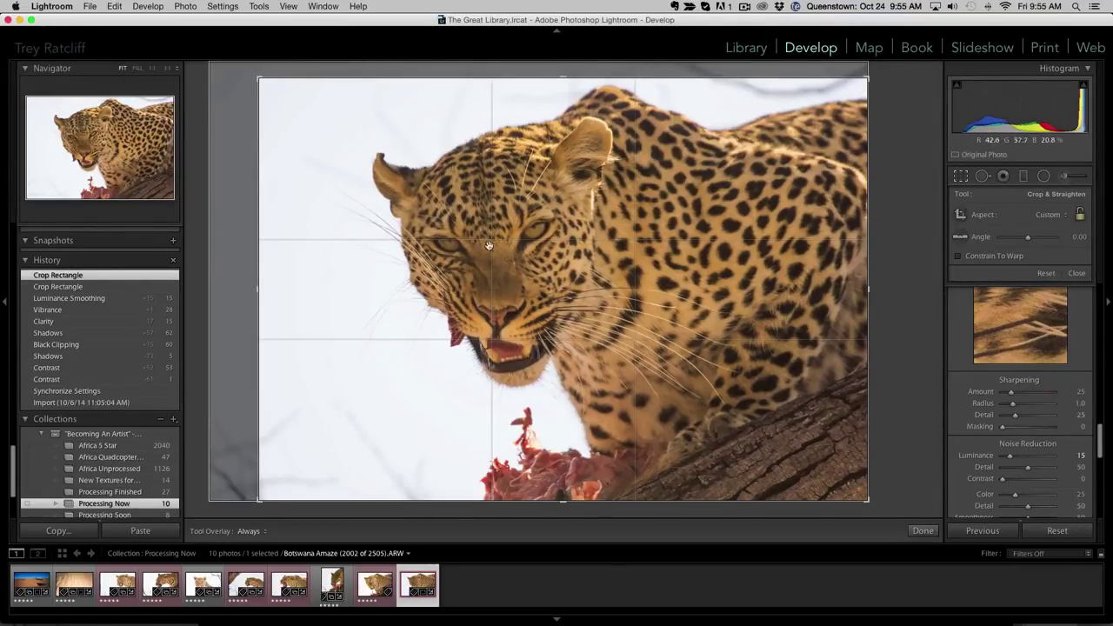
key(Return)
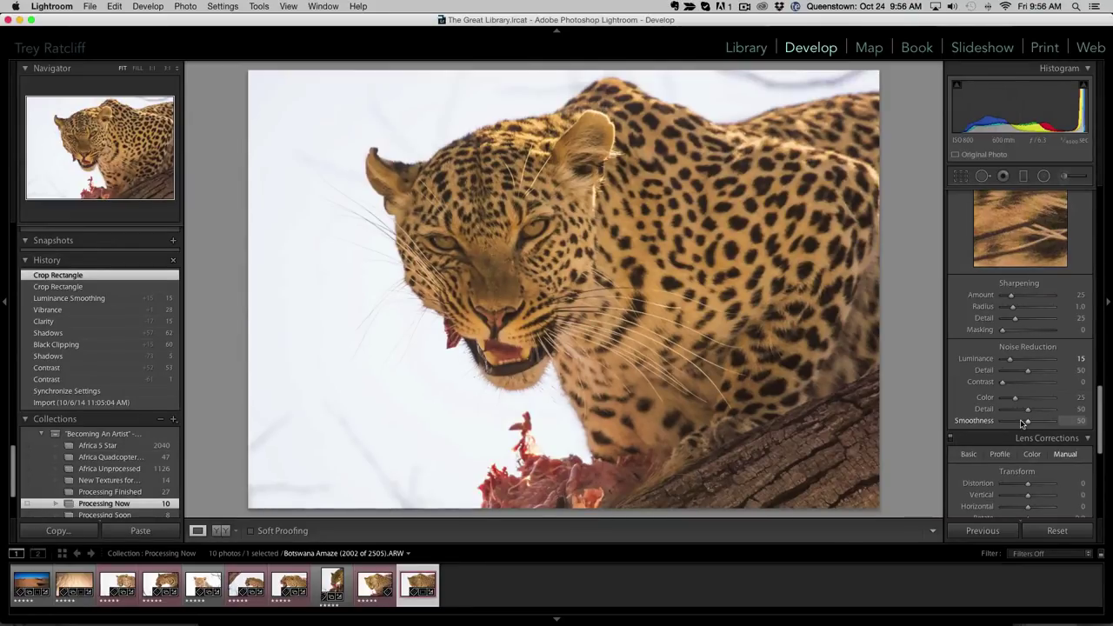
Step: Try stronger luminance noise reduction on the leopard photo, reset it to 0 for comparison, and set it to 39
scroll(1023, 422, up, 1)
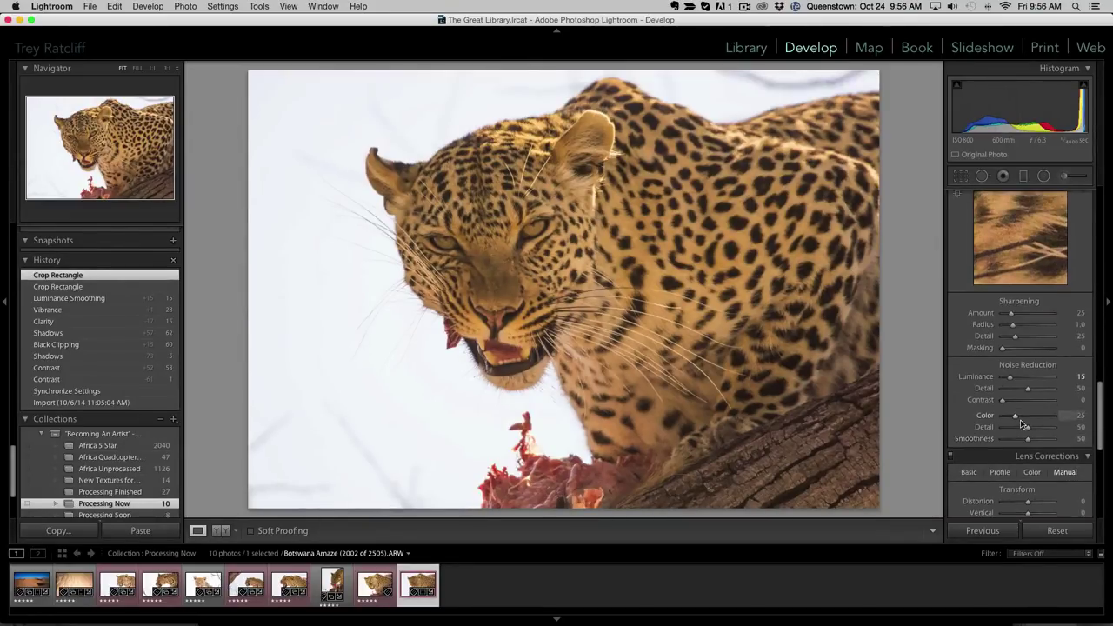
click(1023, 377)
drag(1023, 377, 1025, 377)
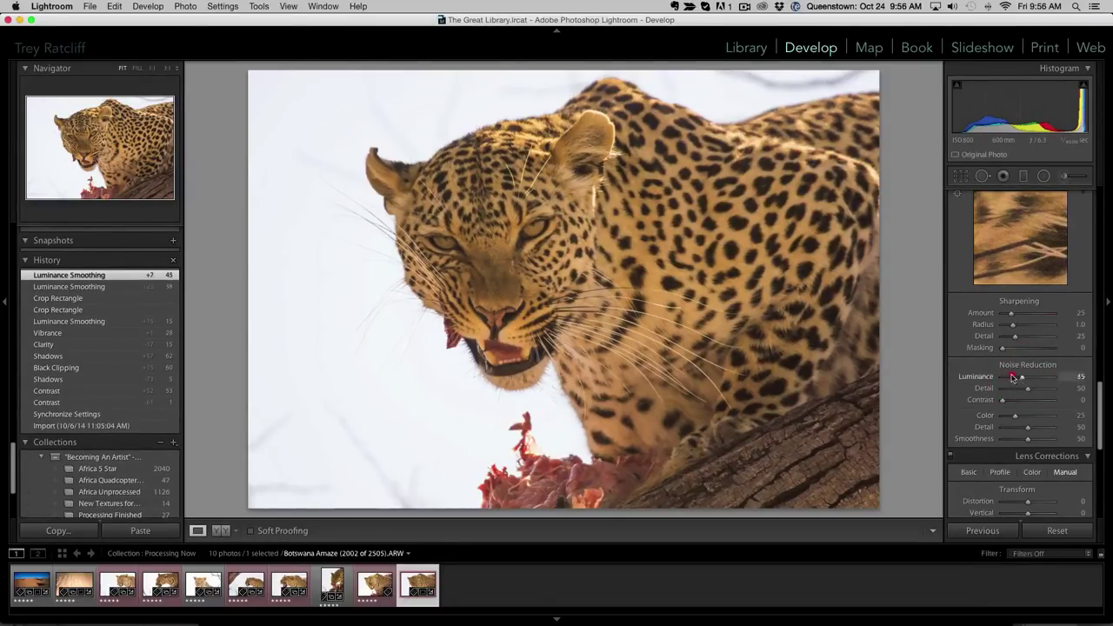
double_click(975, 376)
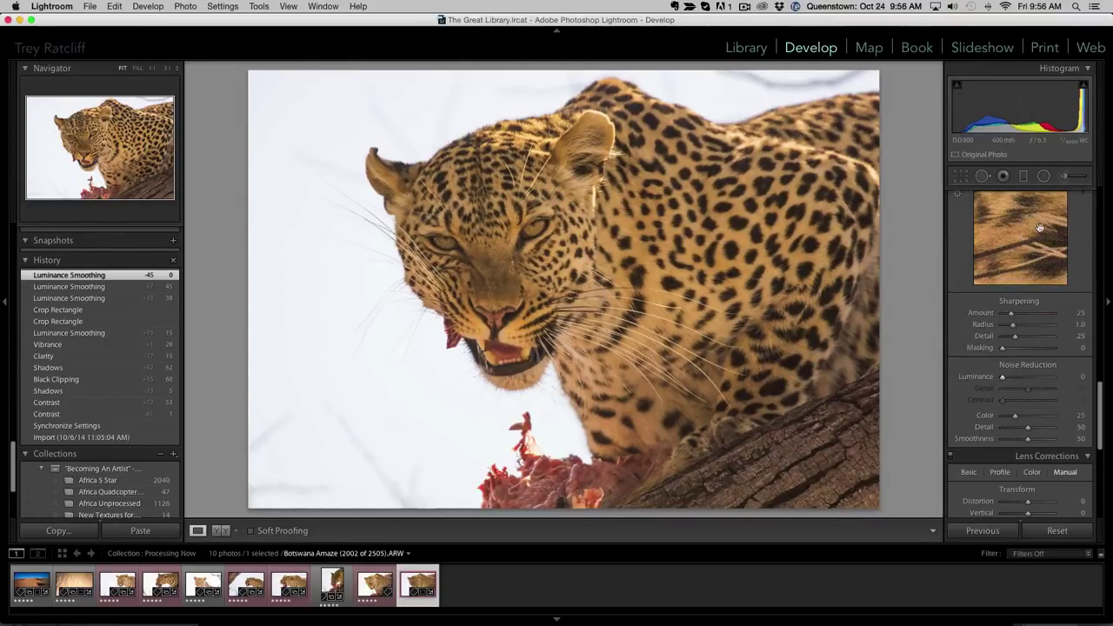
drag(1001, 379, 1023, 380)
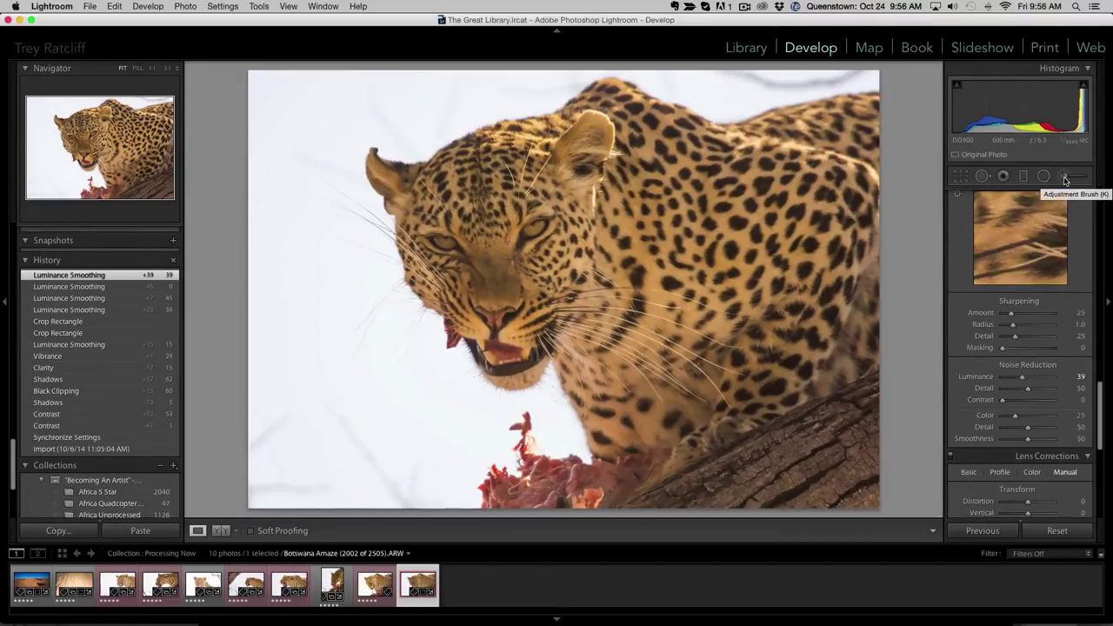
Step: Paint over both of the leopard's eyes with a size 3.0 Adjustment Brush at exposure 4.00 and contrast 4
click(1065, 176)
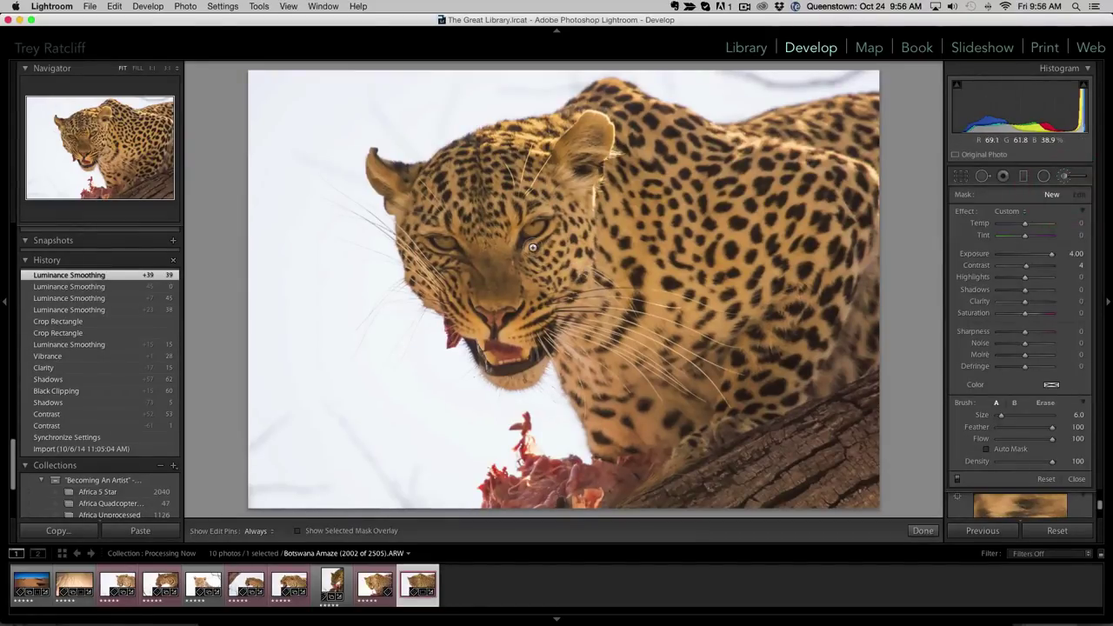
key(bracketleft)
key(h)
click(539, 226)
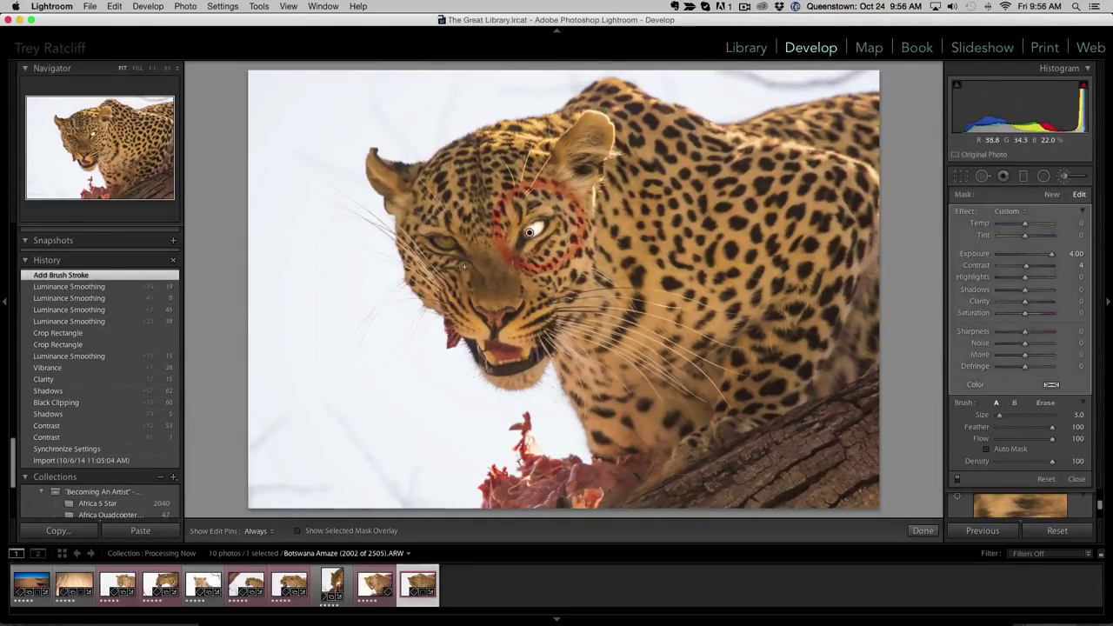
click(450, 245)
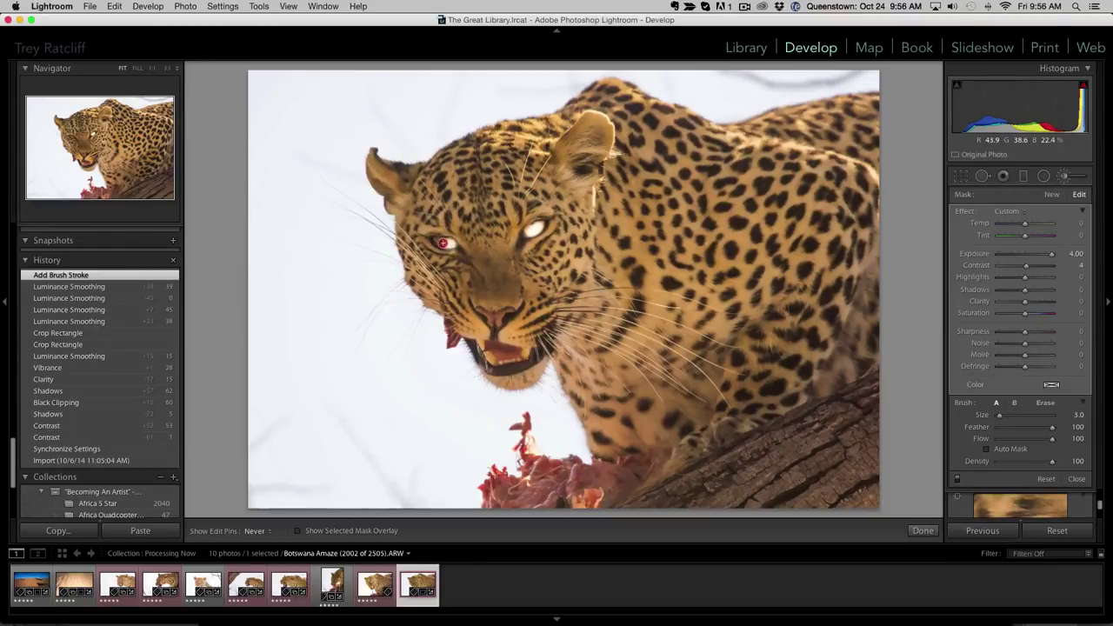
key(h)
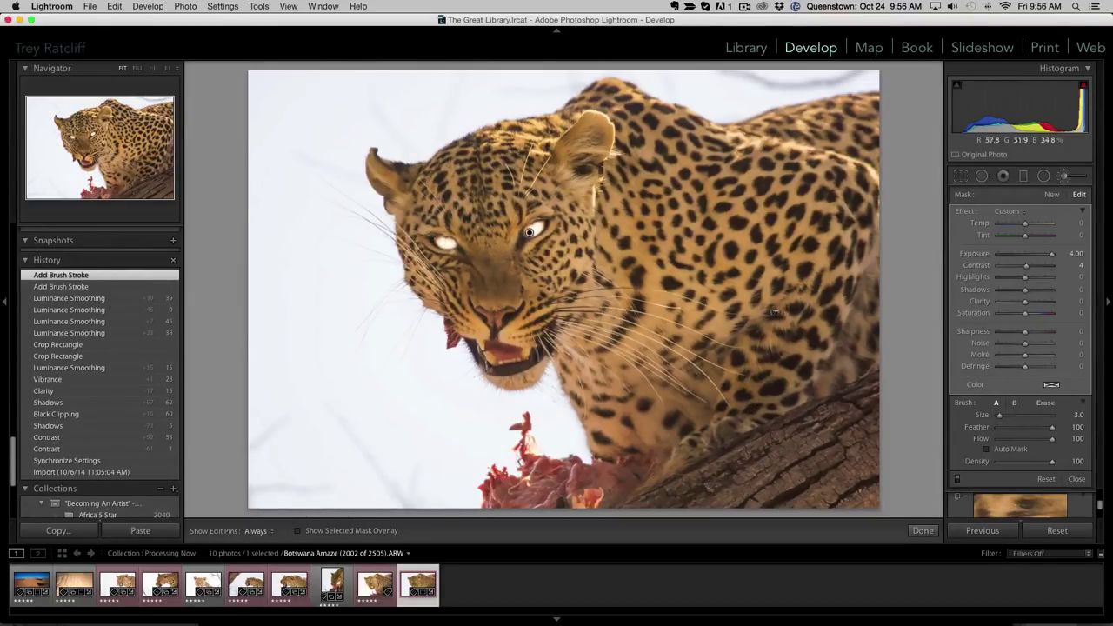
Step: Tune the eye brush adjustment to temperature 23, exposure 1.04, contrast 72 and shadows 6
mouse_move(1052, 253)
mouse_down()
mouse_move(1025, 257)
mouse_move(1043, 267)
mouse_move(1012, 294)
mouse_move(1027, 294)
mouse_move(1034, 254)
mouse_up()
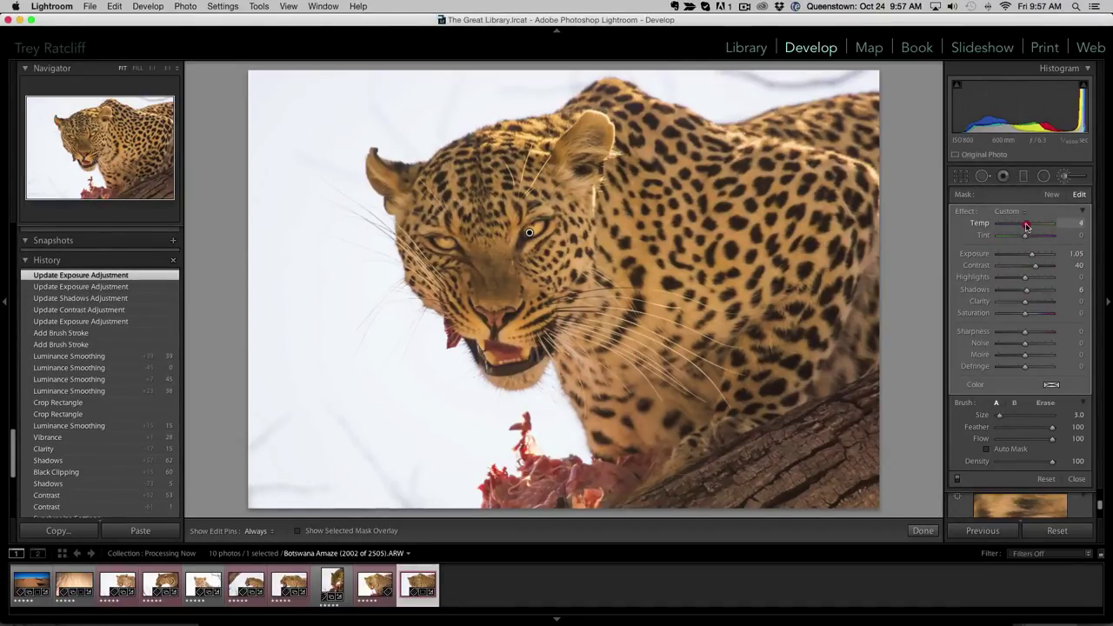
drag(1029, 226, 1033, 226)
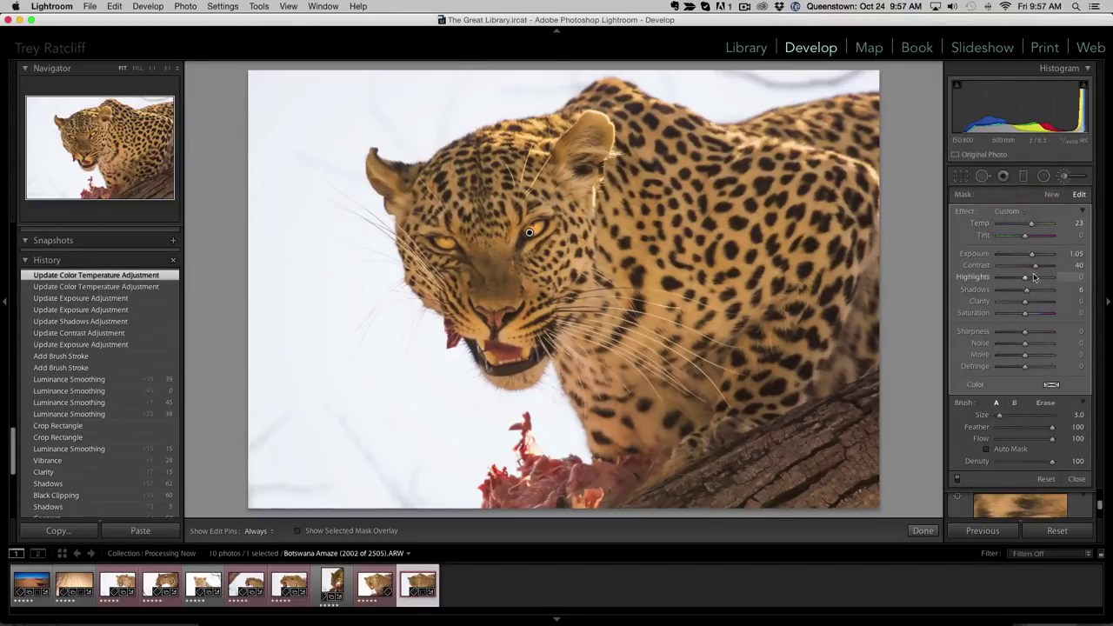
drag(1036, 271, 1046, 268)
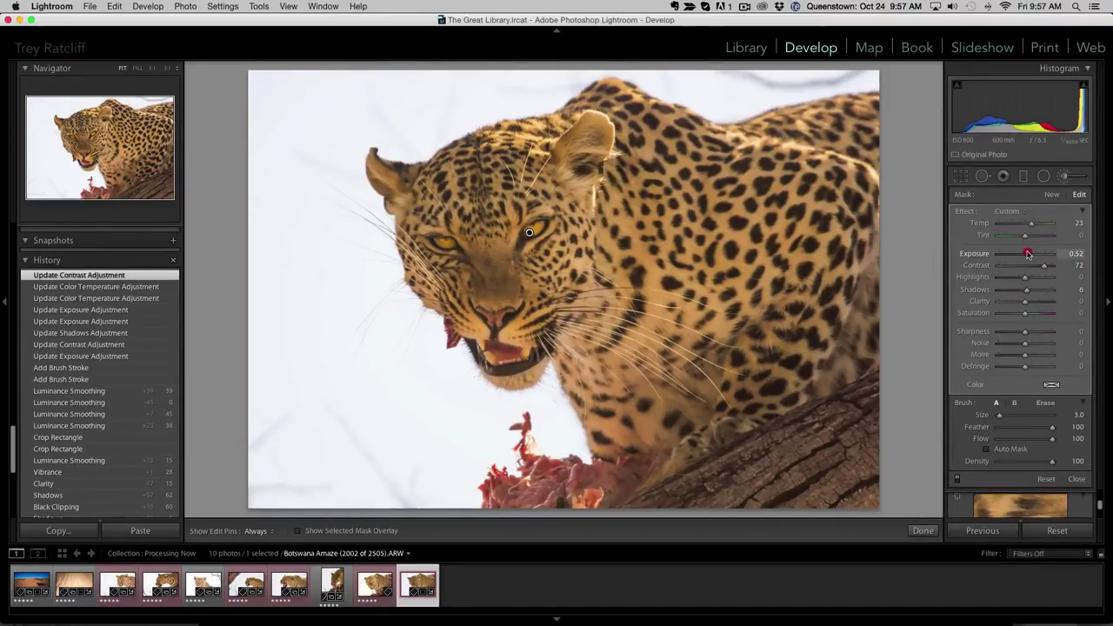
drag(1030, 253, 1033, 253)
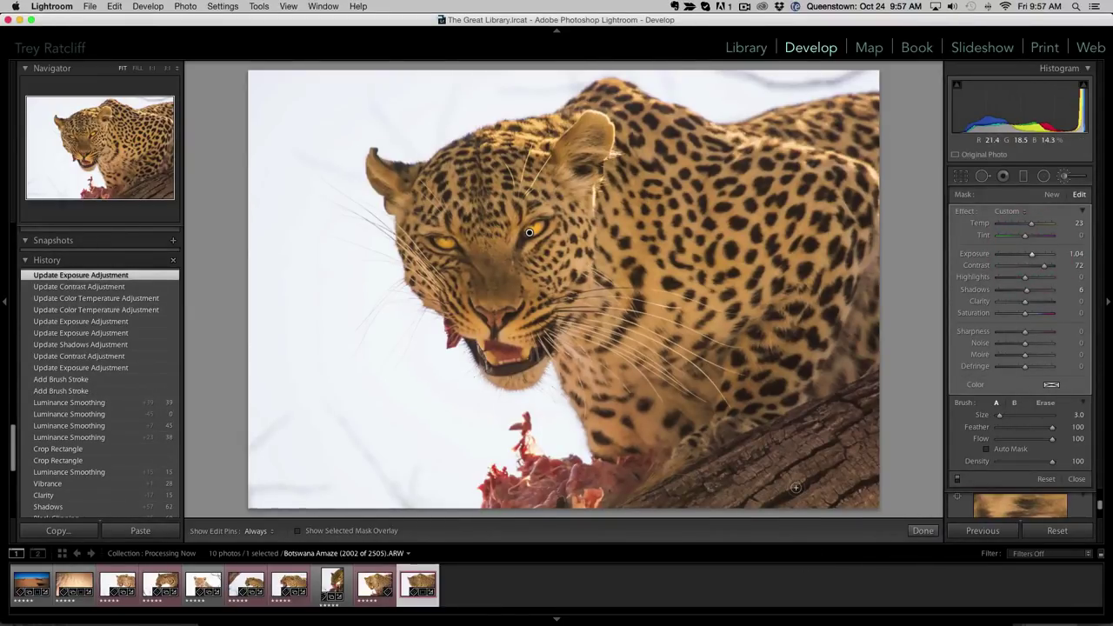
Step: Compare the leopard photo with its unedited version, and close the Adjustment Brush
key(backslash)
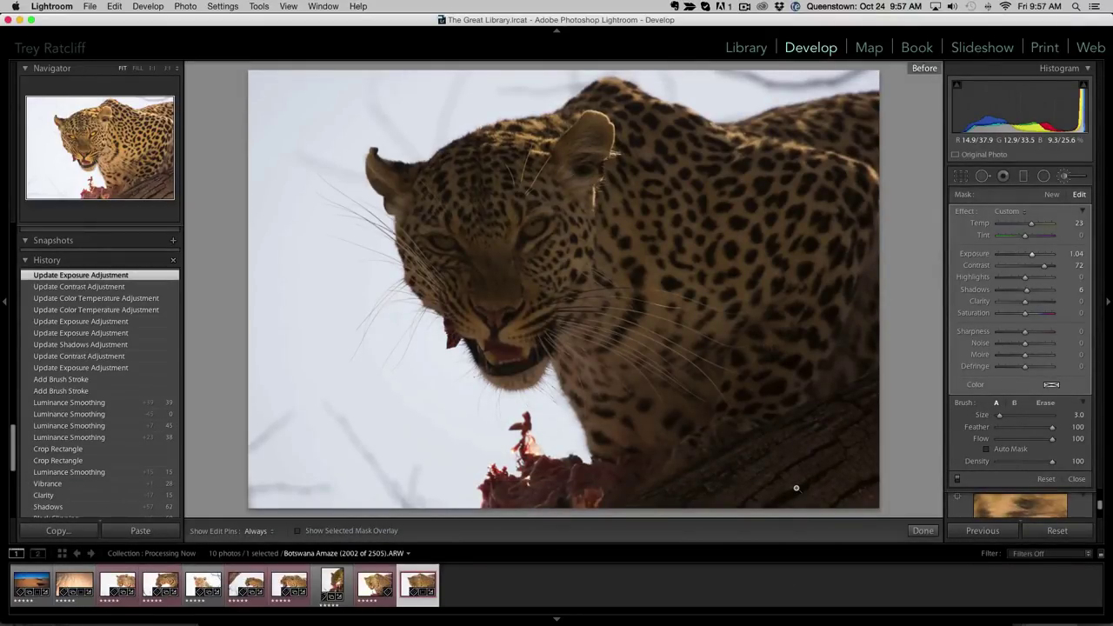
key(backslash)
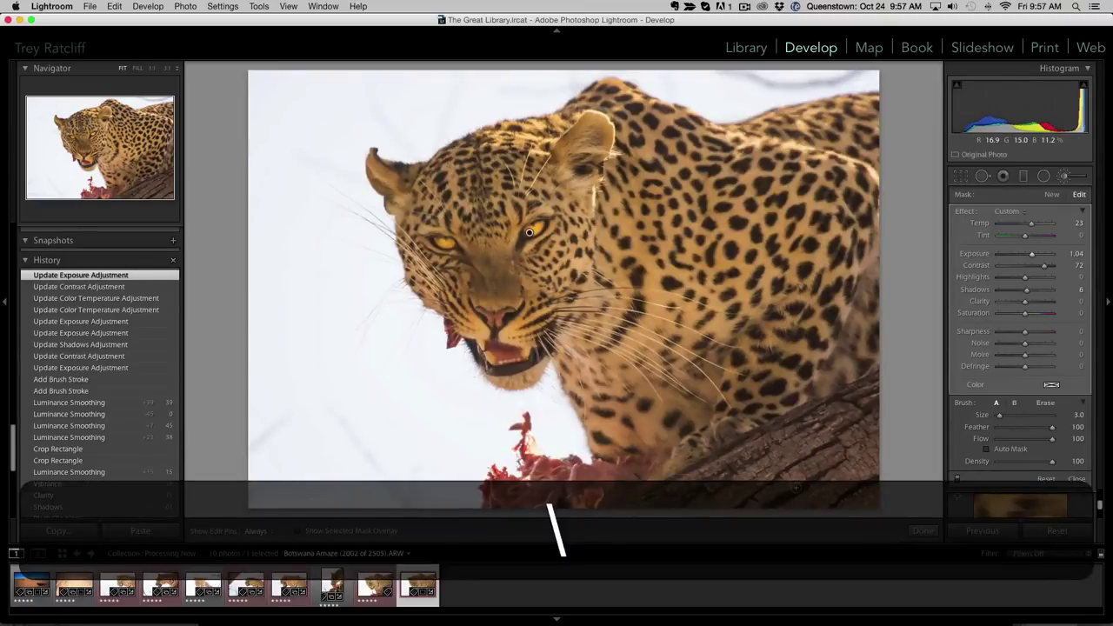
click(1077, 480)
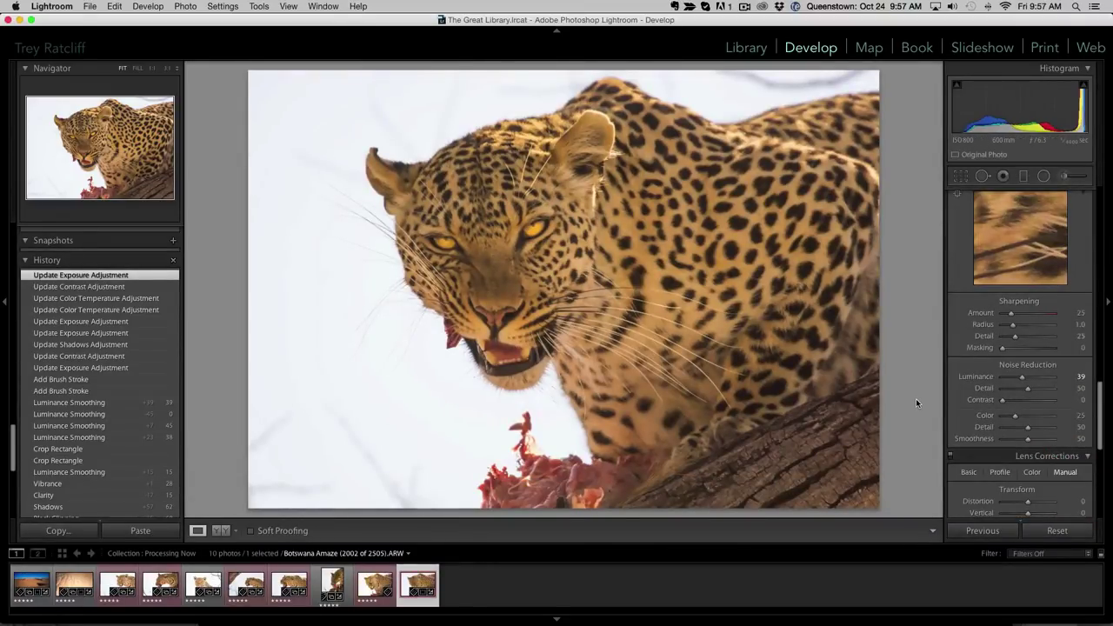